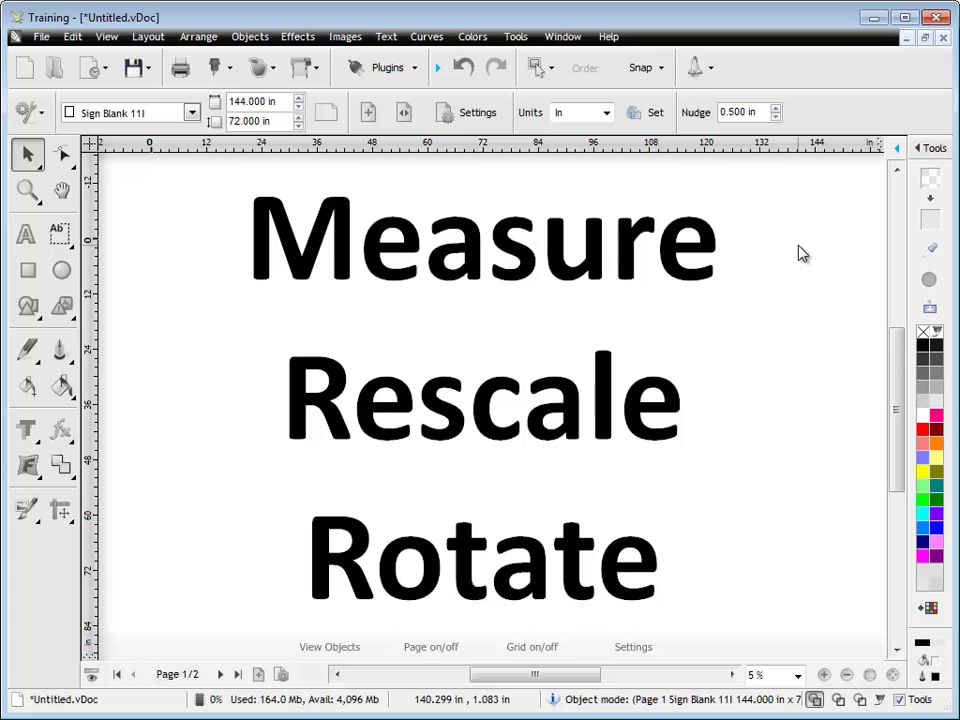
Go to page 2 of 2, the blank 144 × 72 in sign page.
left_click(220, 675)
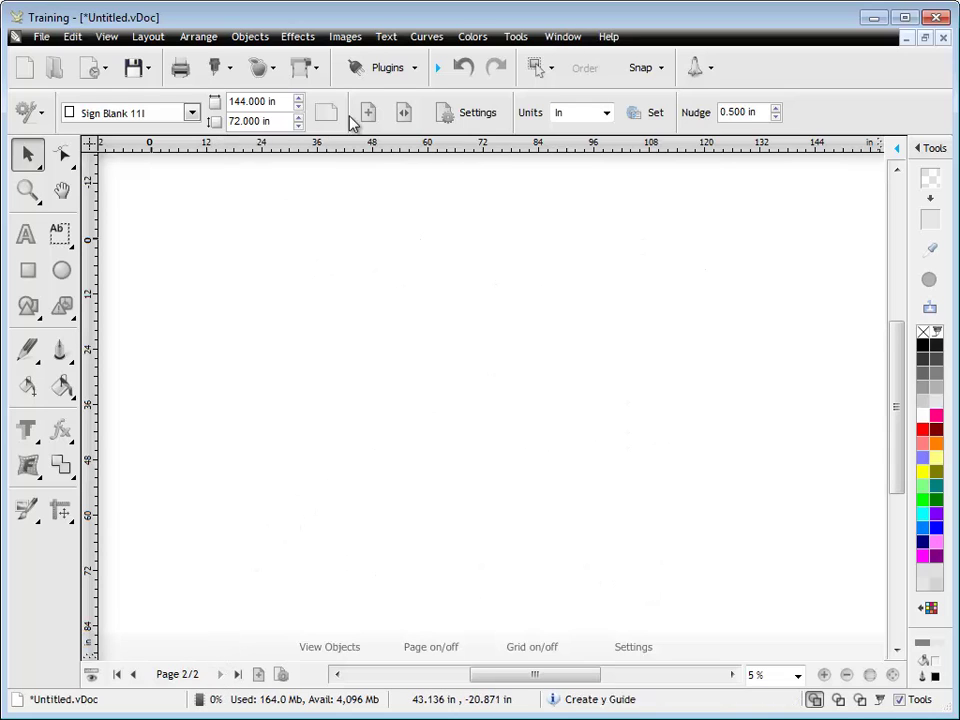
Import chev van.png onto page 2 and check its 60.354 in width.
left_click(352, 38)
left_click(366, 60)
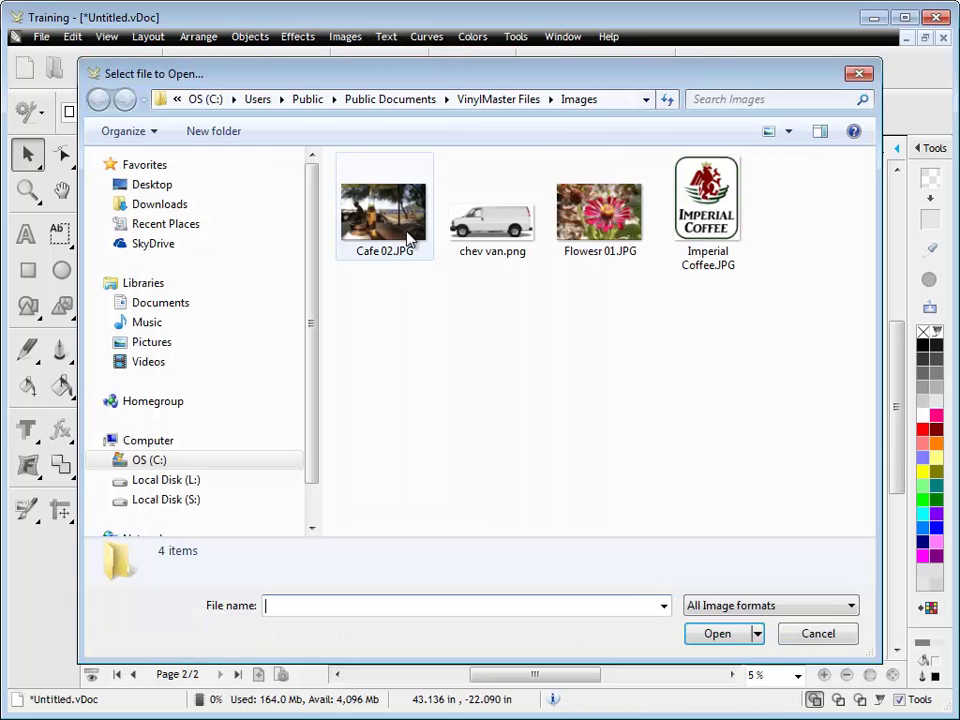
left_click(489, 230)
left_click(718, 634)
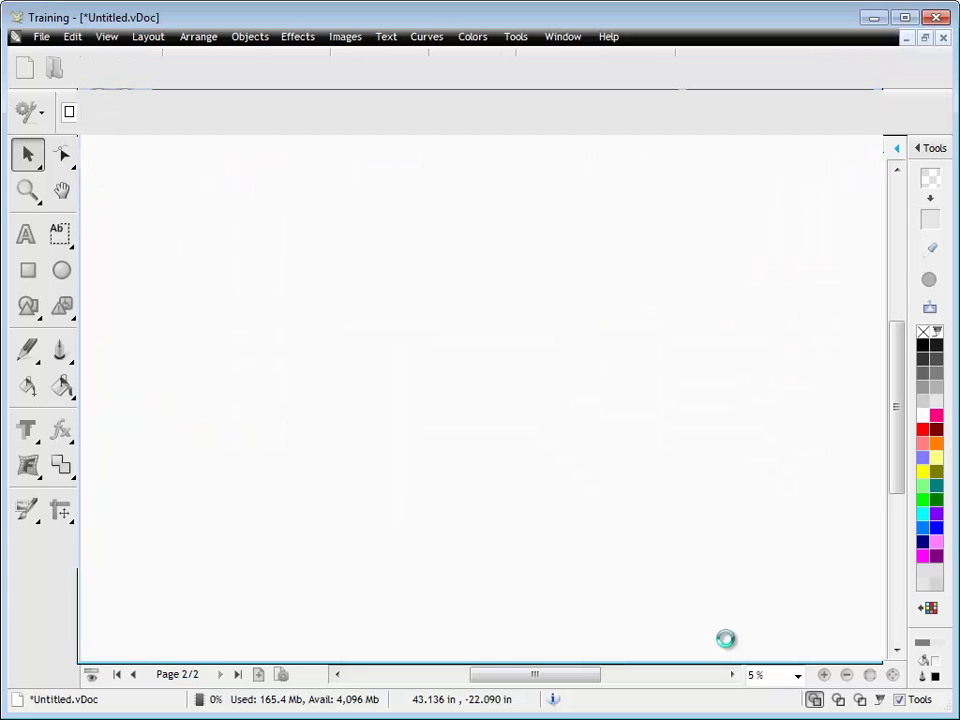
left_click(118, 317)
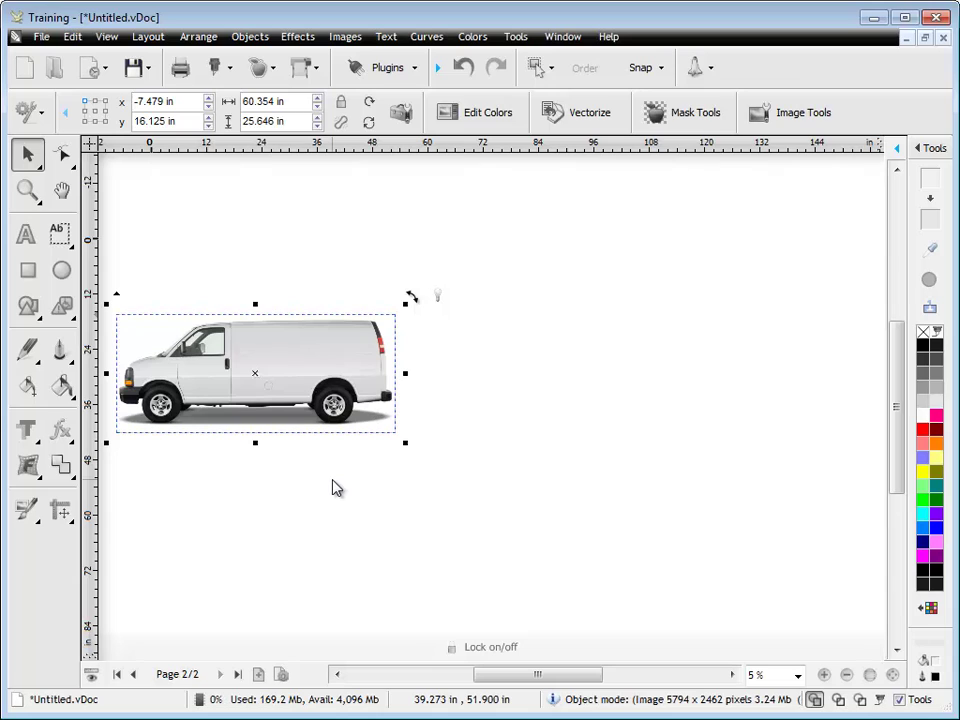
left_click(291, 101)
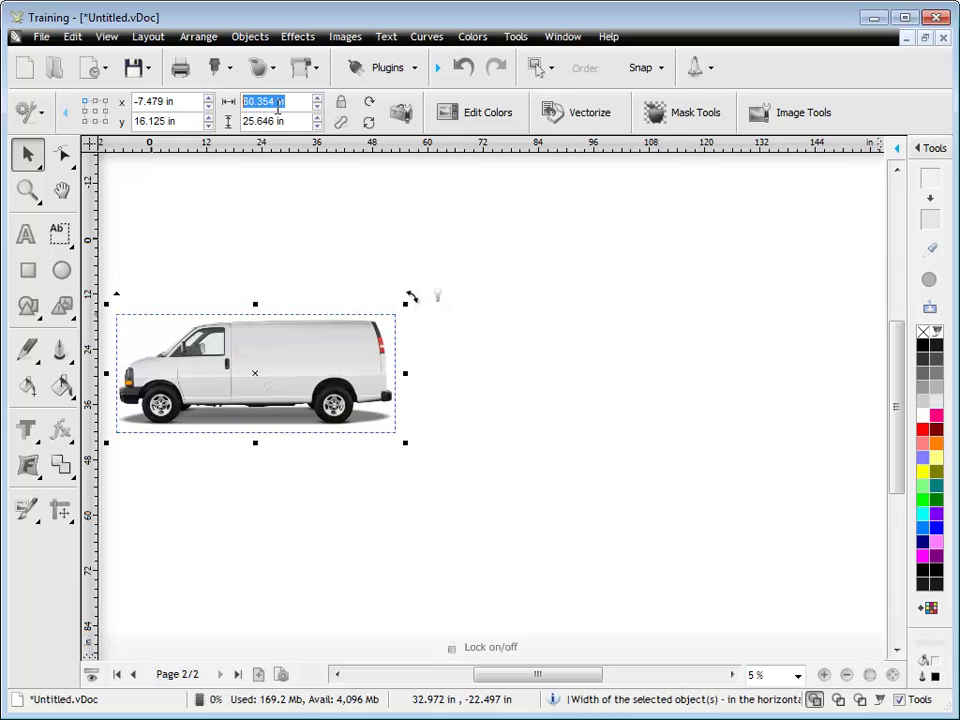
Switch the Tools docker to Size, Scale and Rotation and select the van photo.
left_click(306, 244)
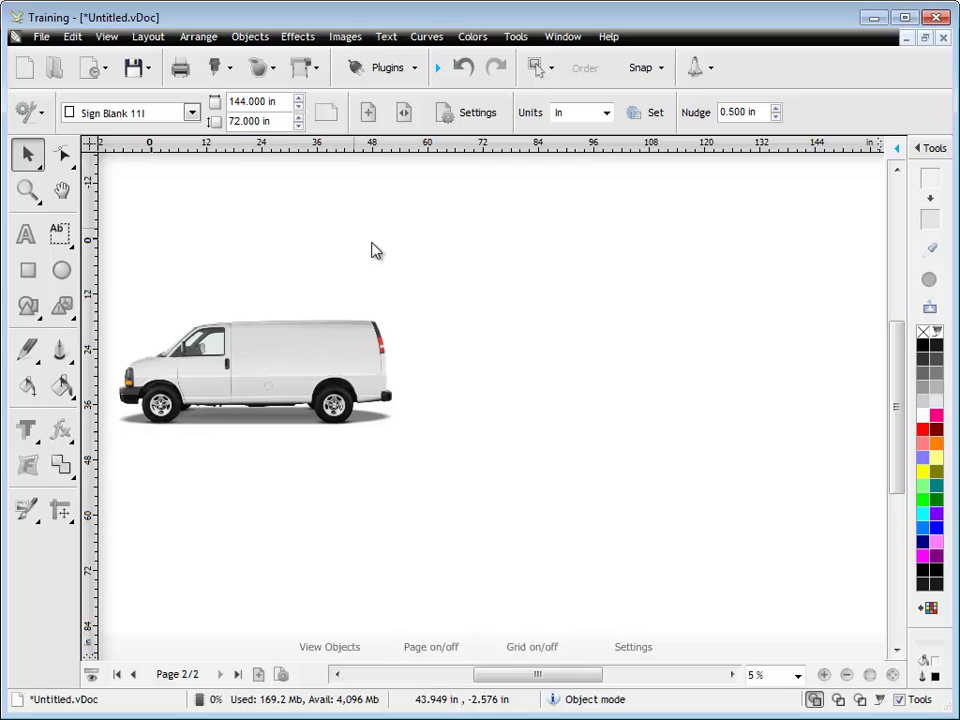
left_click(933, 149)
left_click(767, 154)
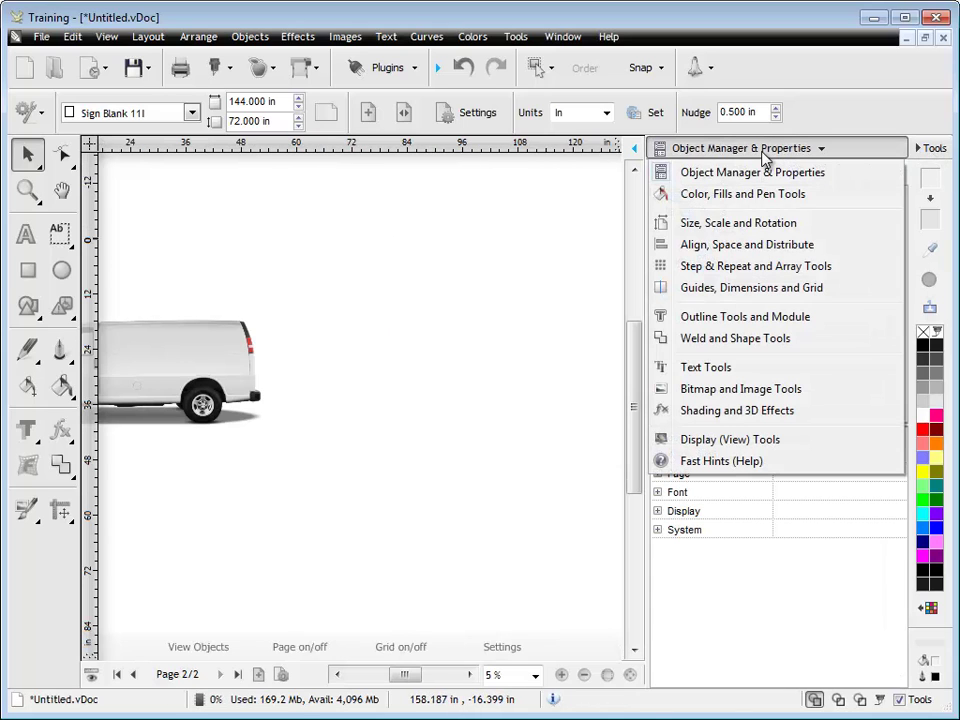
left_click(741, 225)
left_click(240, 343)
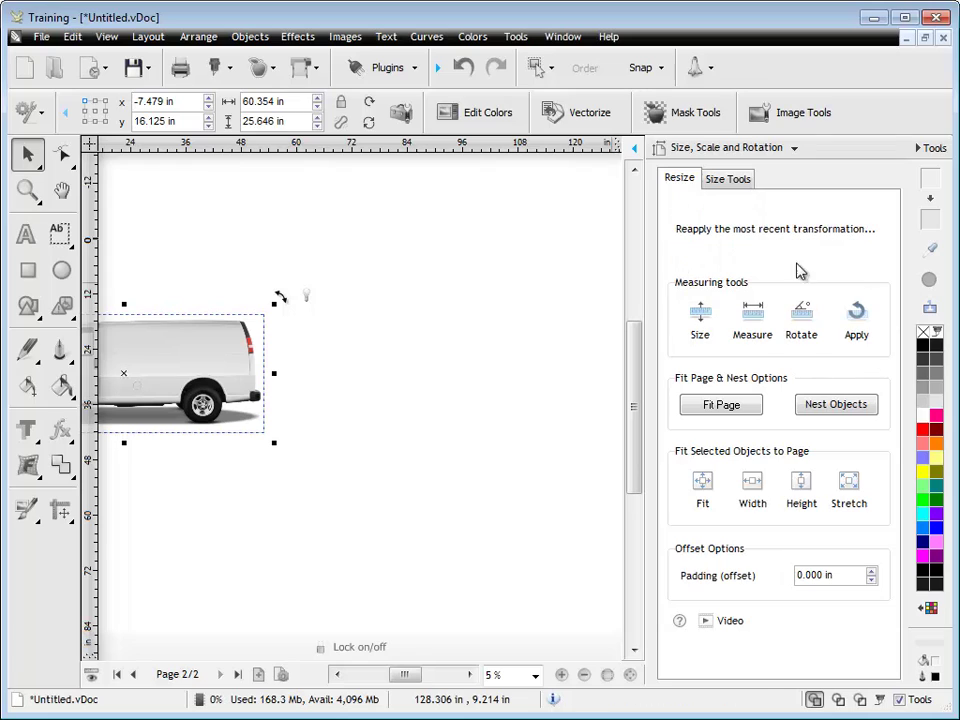
Start rescaling the van against a known length and show the preview in full colour.
left_click(700, 330)
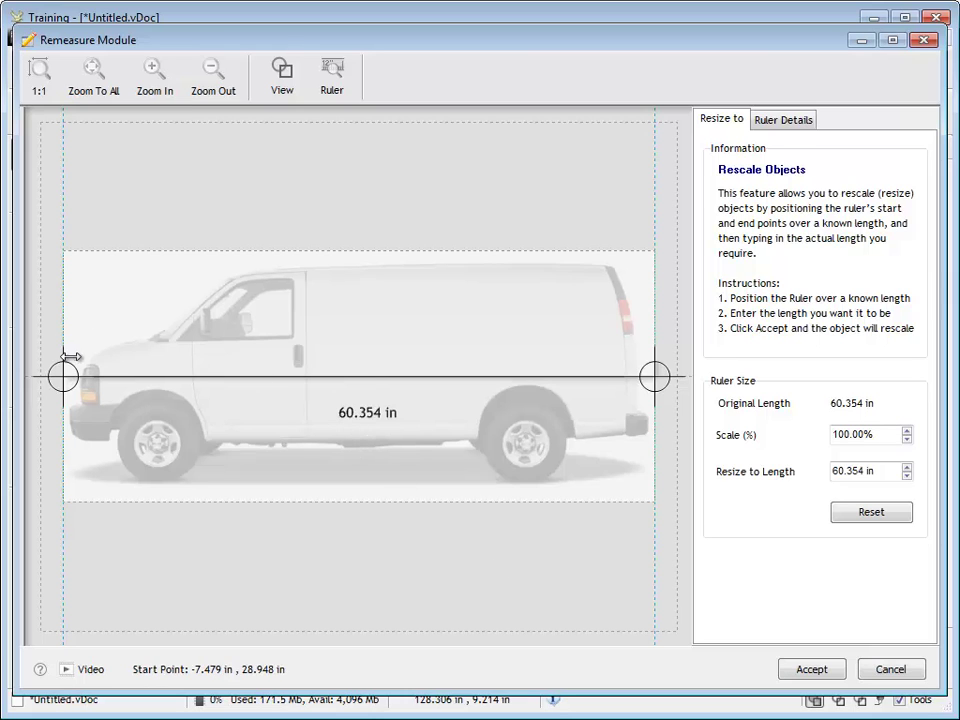
left_click_drag(419, 42, 533, 534)
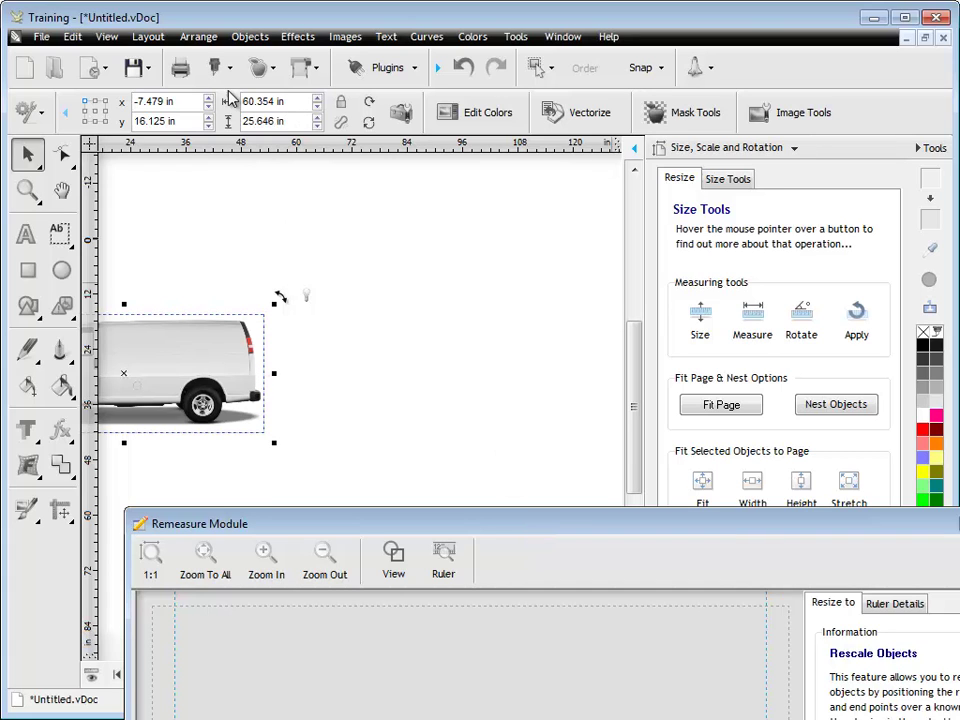
left_click_drag(472, 527, 360, 35)
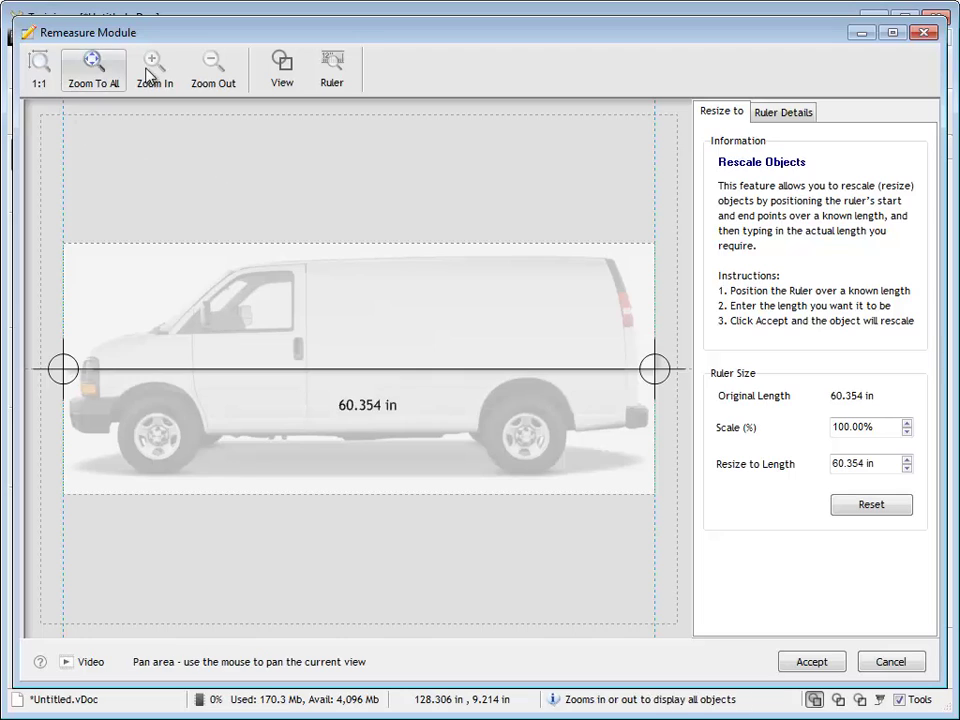
left_click(281, 72)
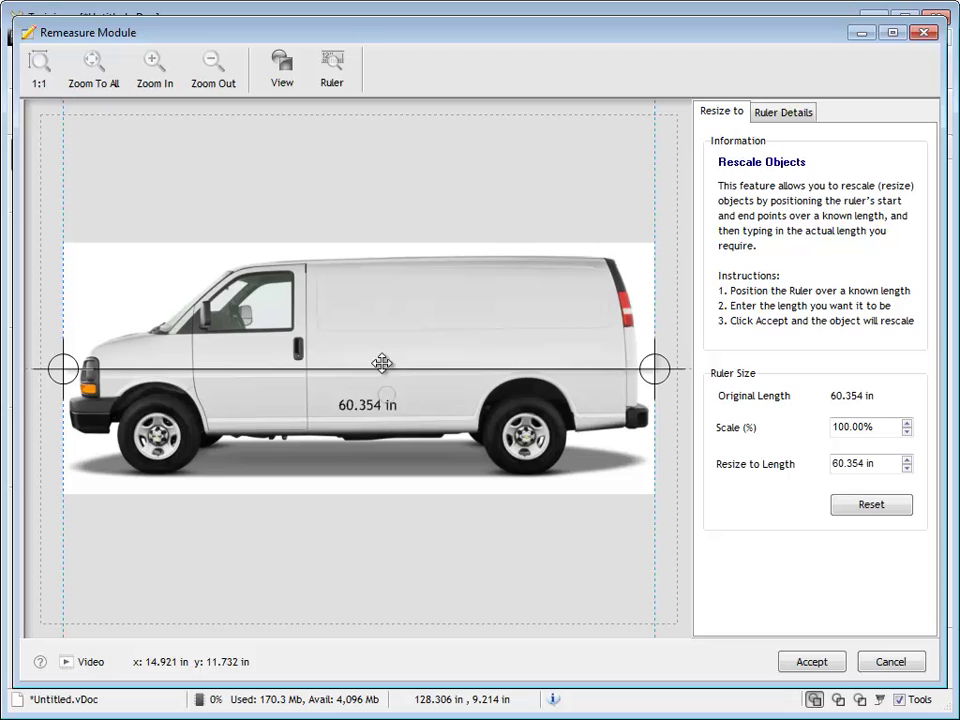
Fade the van preview again and toggle the ruler's inch scale on and off.
left_click(282, 72)
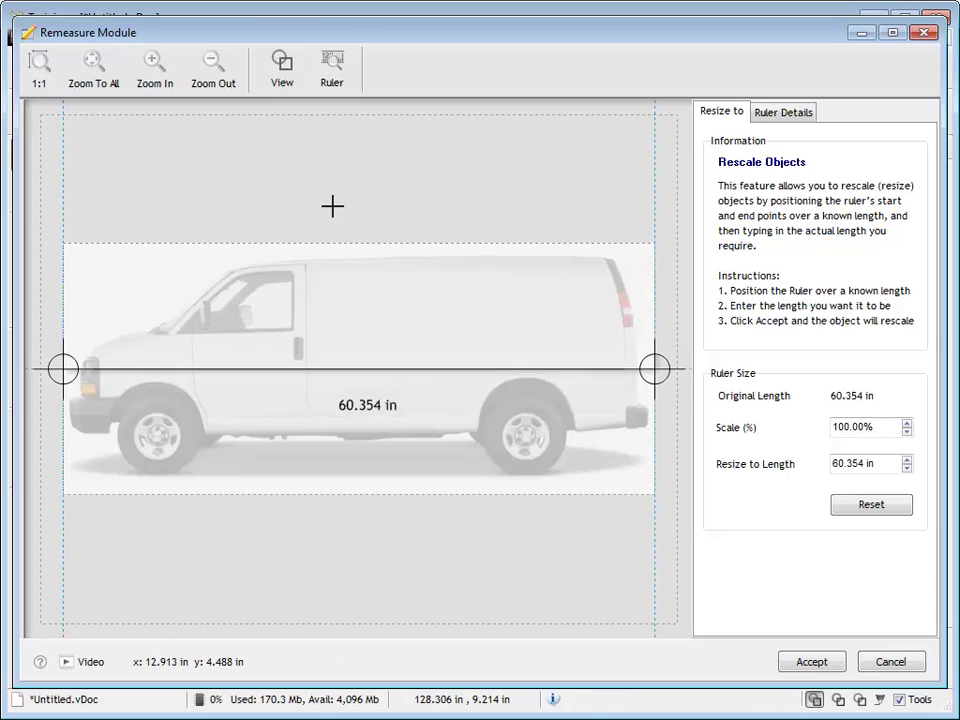
left_click(333, 78)
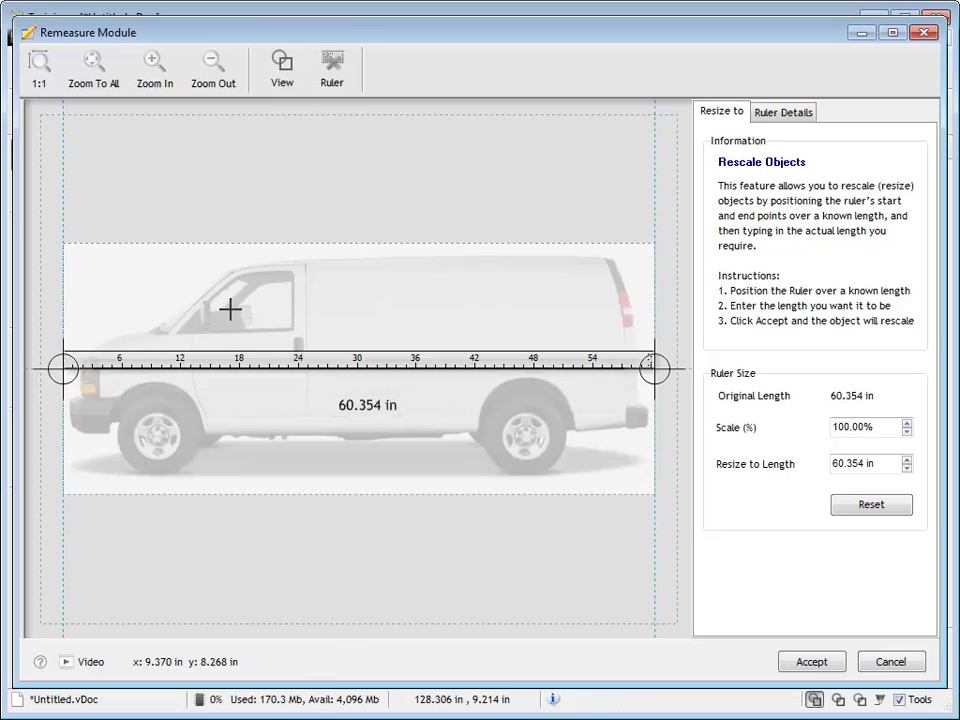
left_click(336, 80)
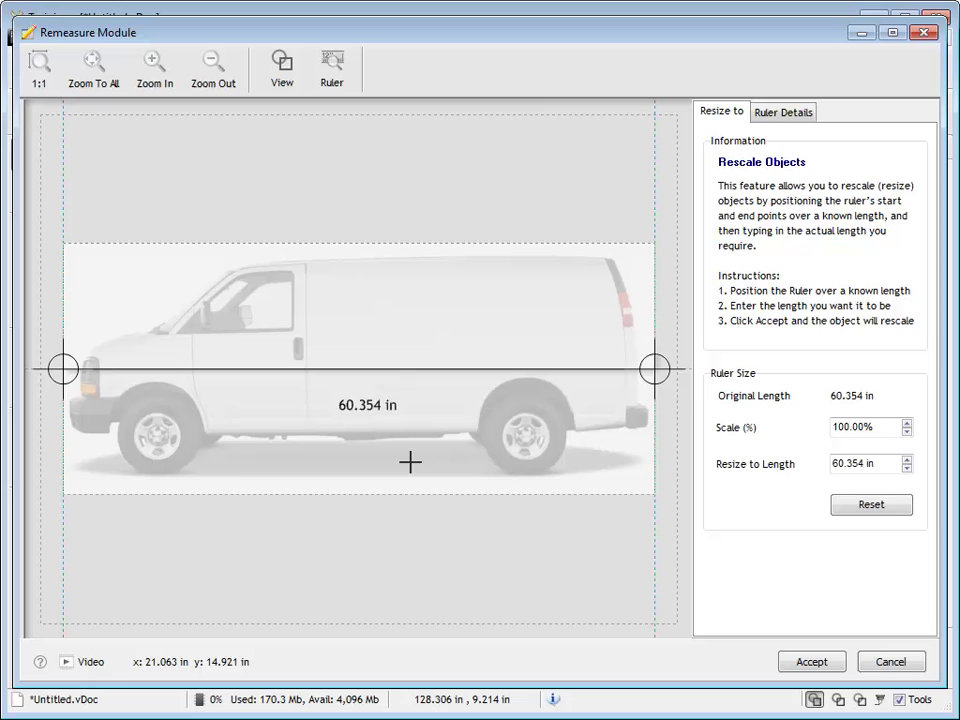
Drag the ruler's start and end roughly onto the front and rear wheels.
left_click_drag(66, 378, 157, 440)
left_click_drag(656, 370, 529, 451)
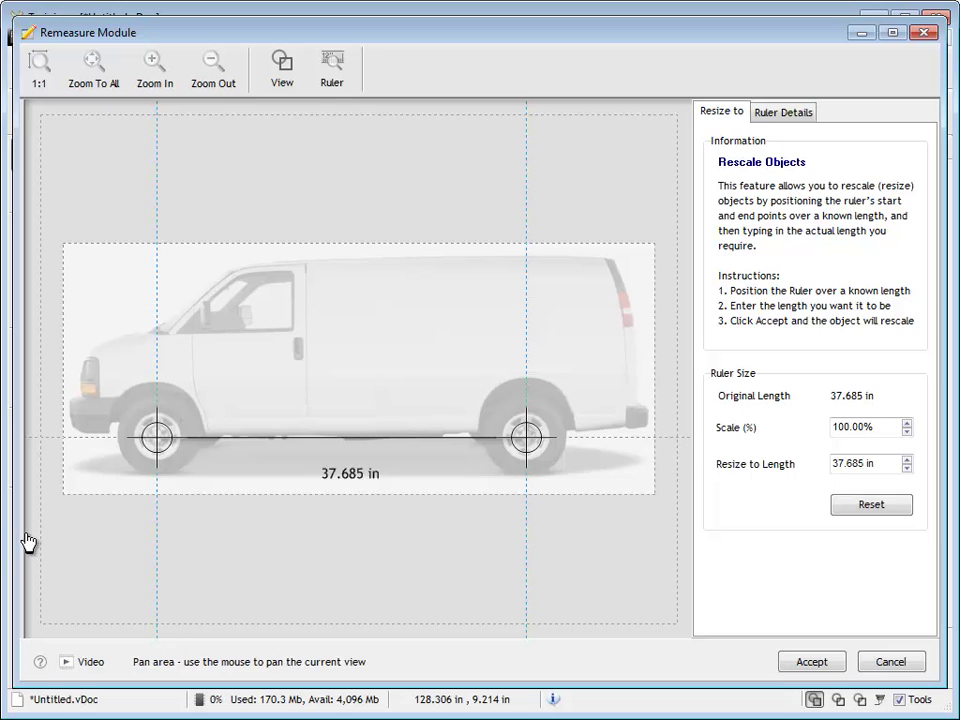
left_click_drag(33, 540, 217, 490)
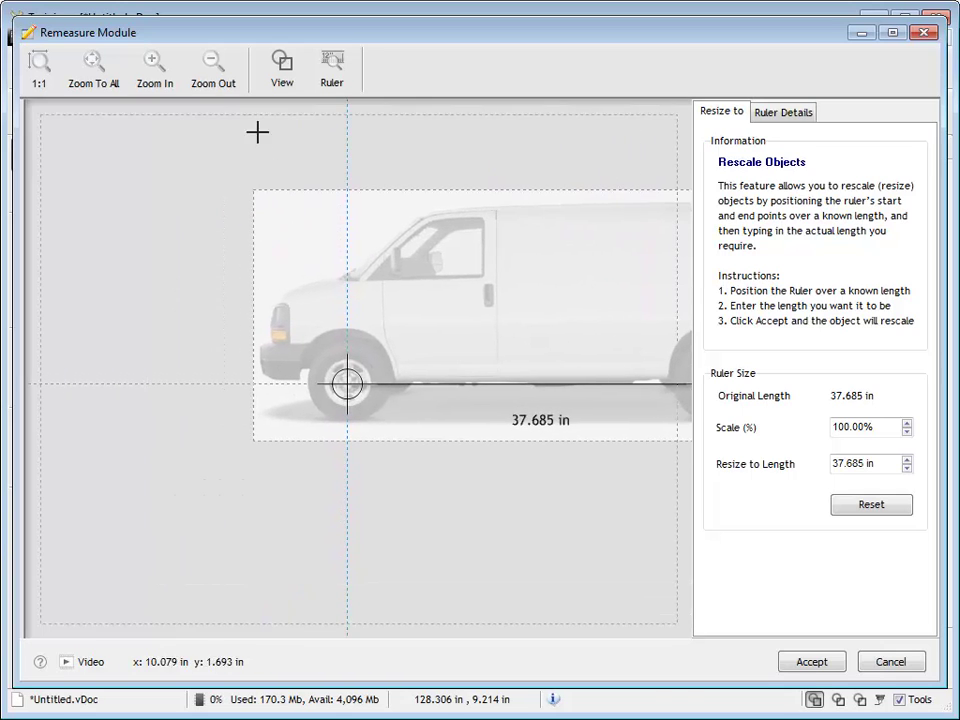
Zoom in and set the ruler start exactly on the front hub centre, reading 37.514 in.
left_click(150, 75)
left_click(150, 75)
left_click(150, 75)
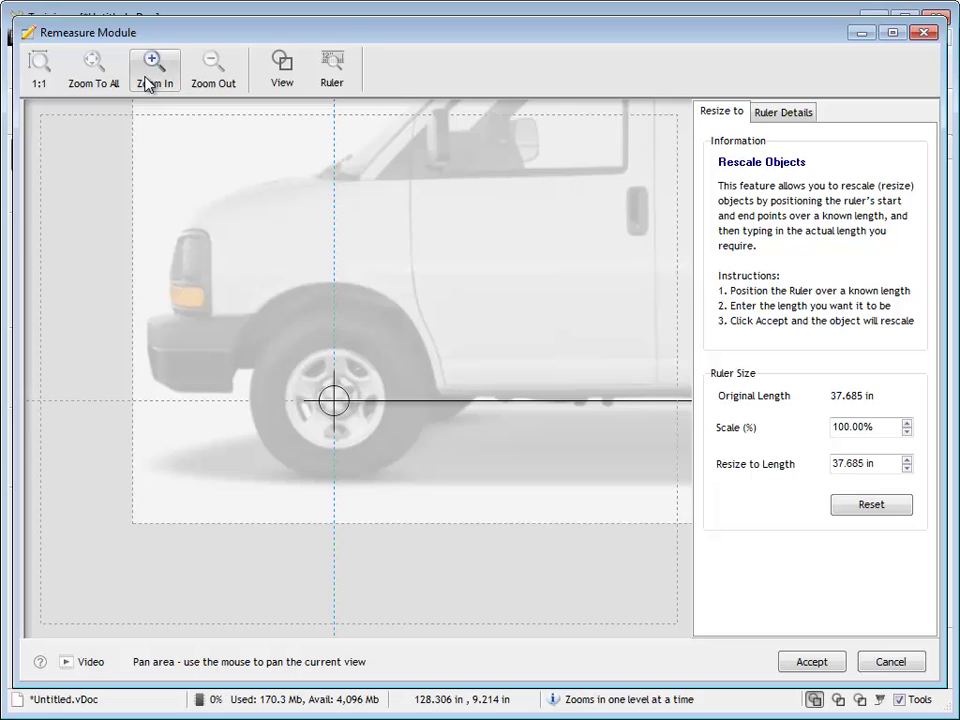
left_click(150, 78)
left_click(150, 78)
left_click(150, 78)
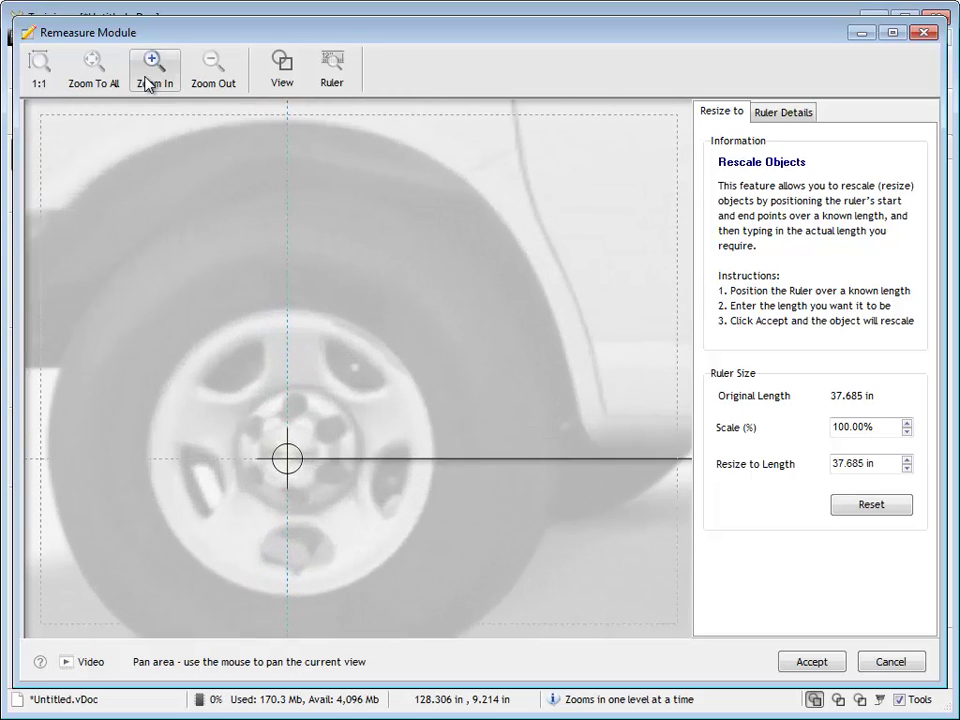
left_click_drag(688, 321, 692, 272)
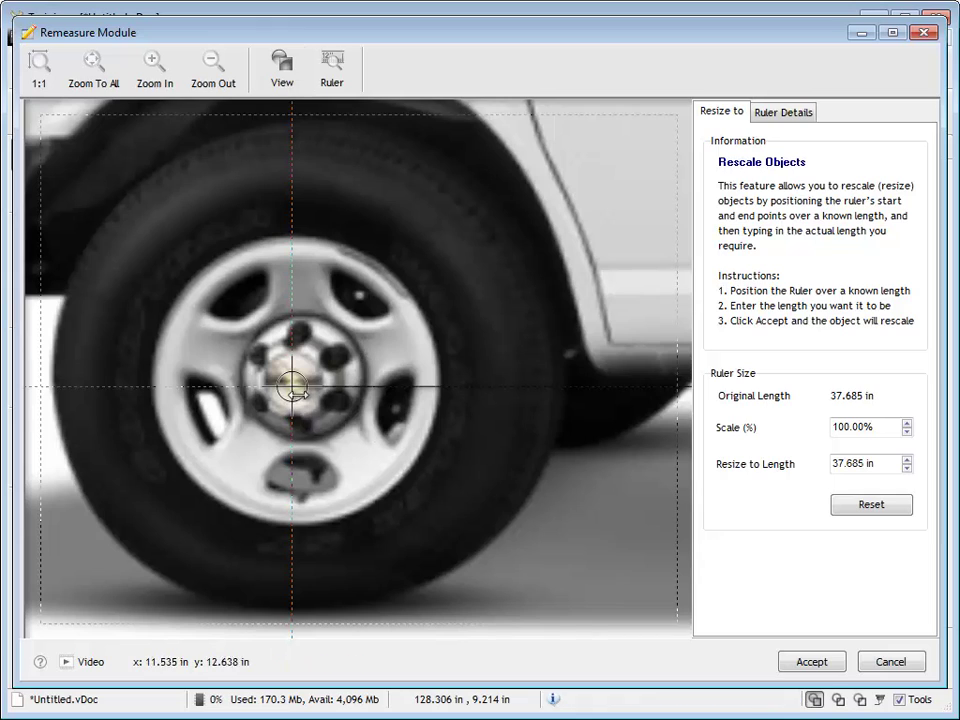
left_click_drag(297, 393, 306, 389)
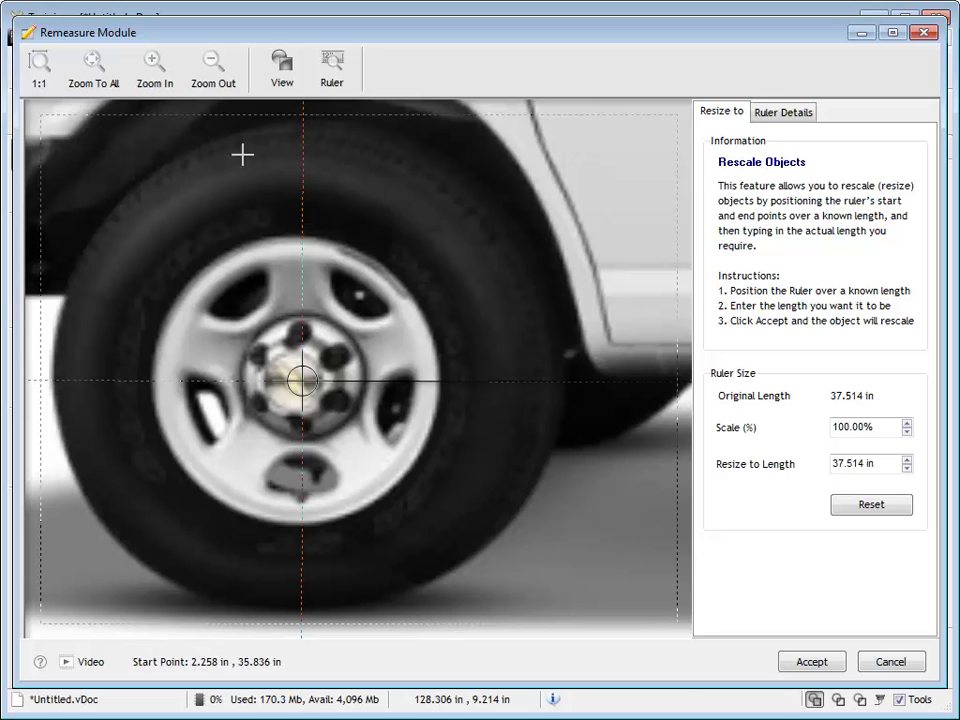
left_click(88, 85)
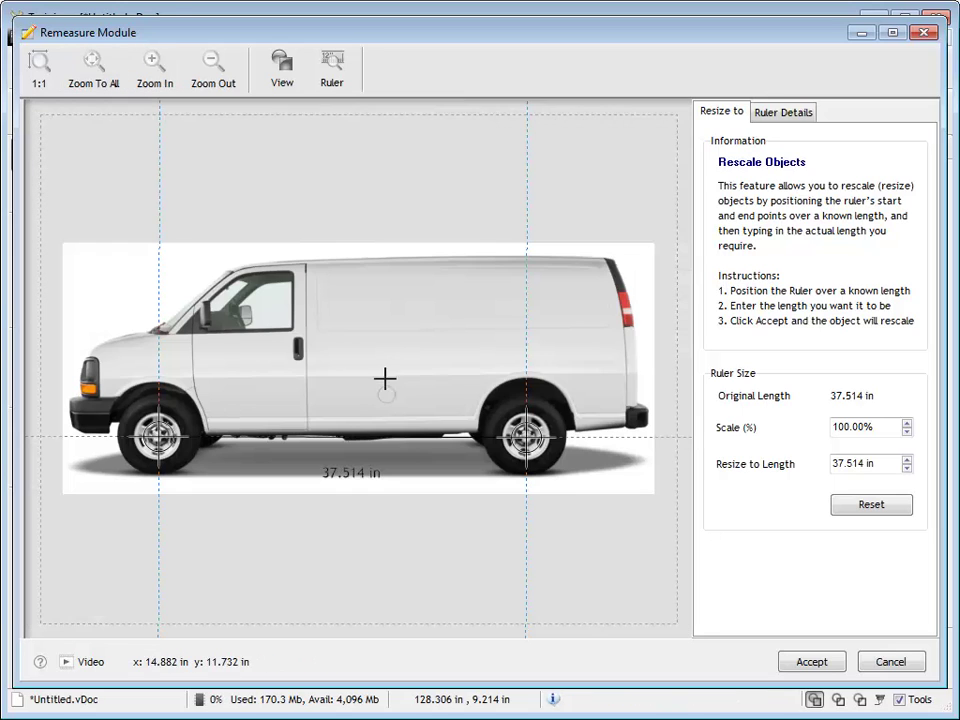
Zoom in on the rear wheel and set the ruler end on its hub centre, reading 37.431 in.
left_click_drag(686, 437, 535, 372)
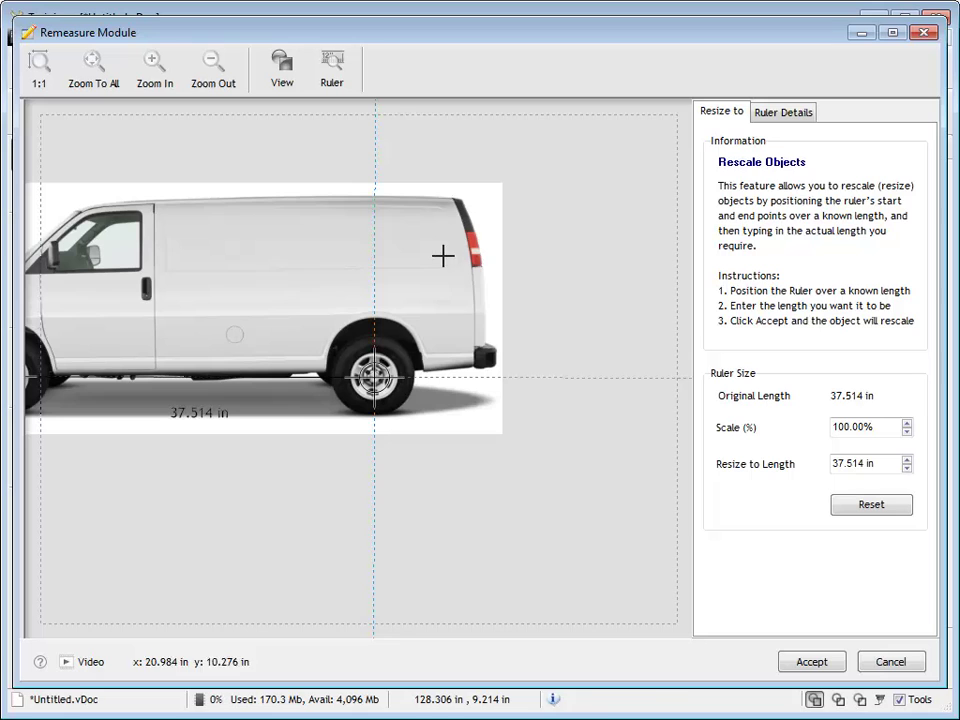
left_click(163, 86)
left_click(162, 88)
left_click(163, 88)
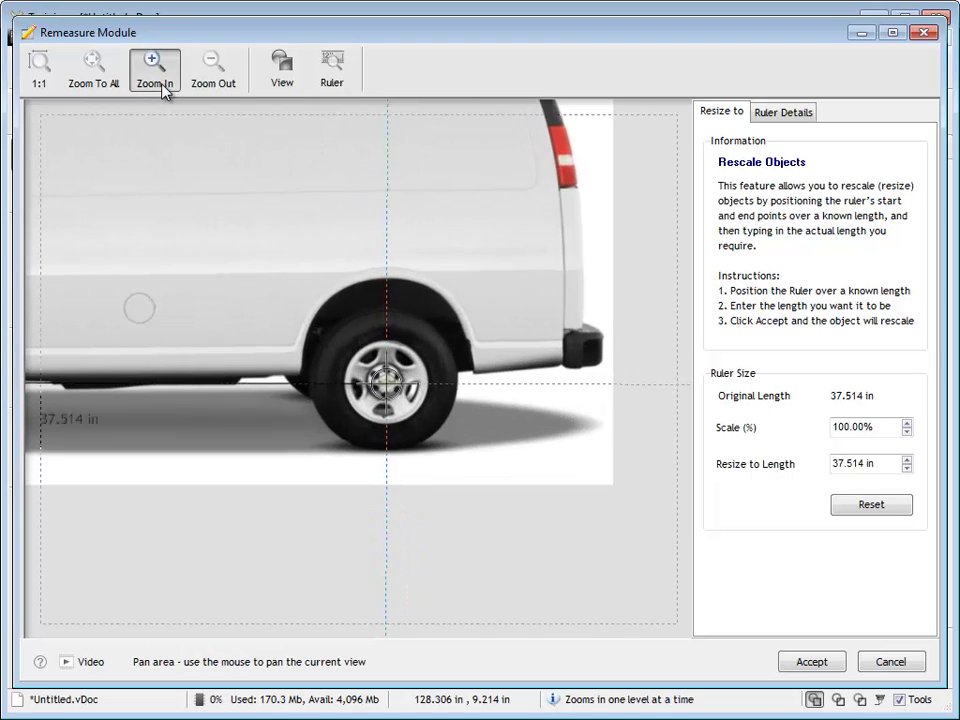
left_click(165, 88)
left_click(163, 87)
left_click(163, 87)
left_click(163, 87)
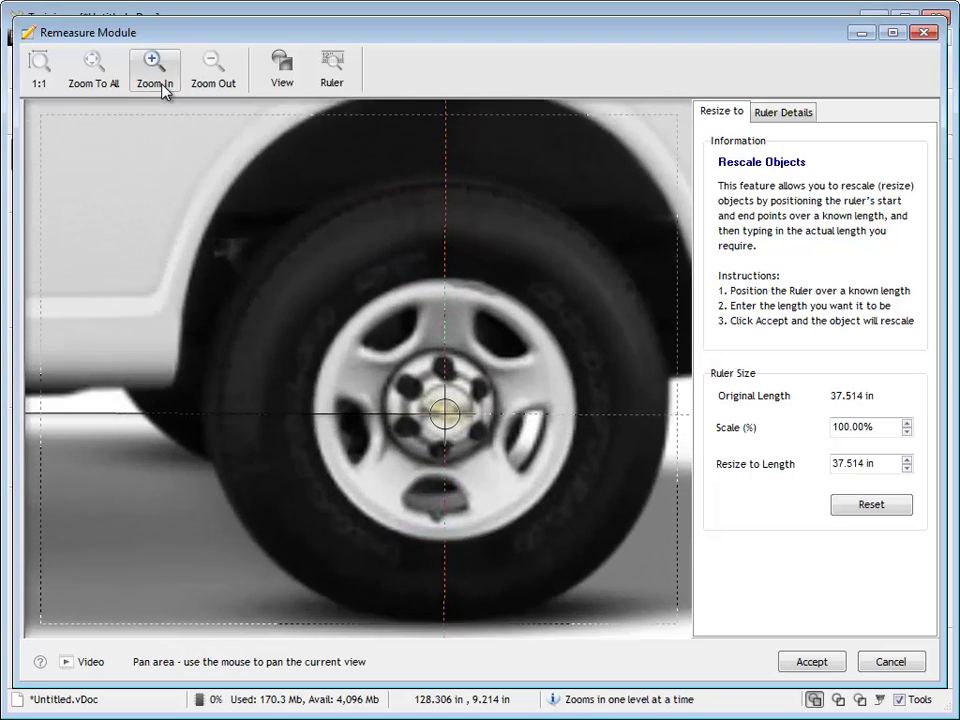
left_click(163, 87)
left_click(163, 87)
left_click_drag(660, 383, 561, 300)
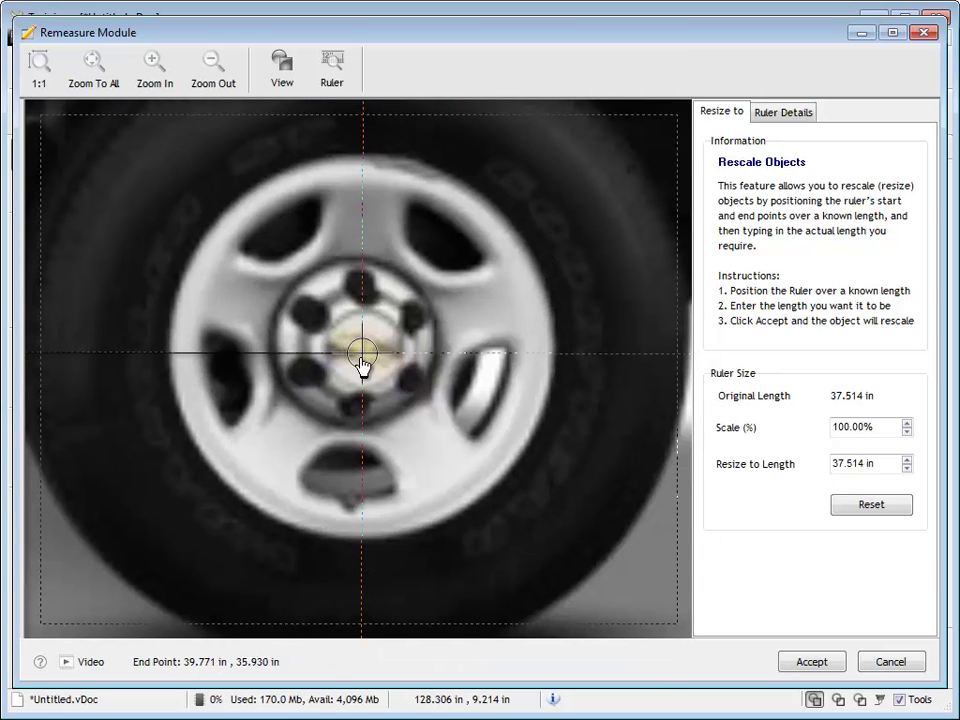
left_click_drag(360, 360, 358, 366)
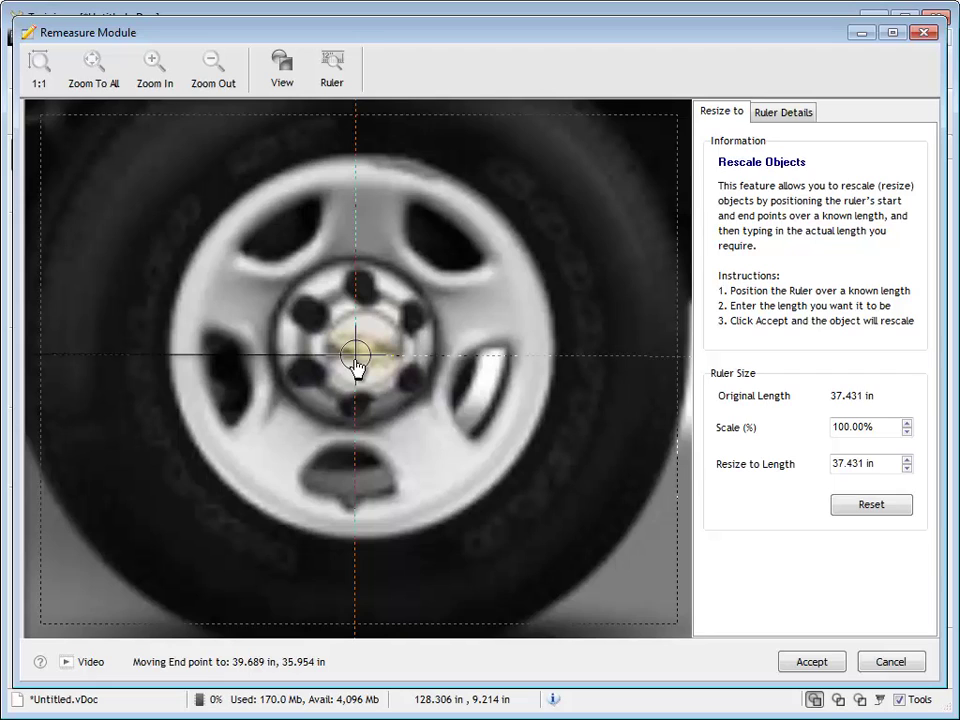
Level the ruler to a 0.0 degree angle in Ruler Details, keeping 37.431 in length.
left_click(783, 112)
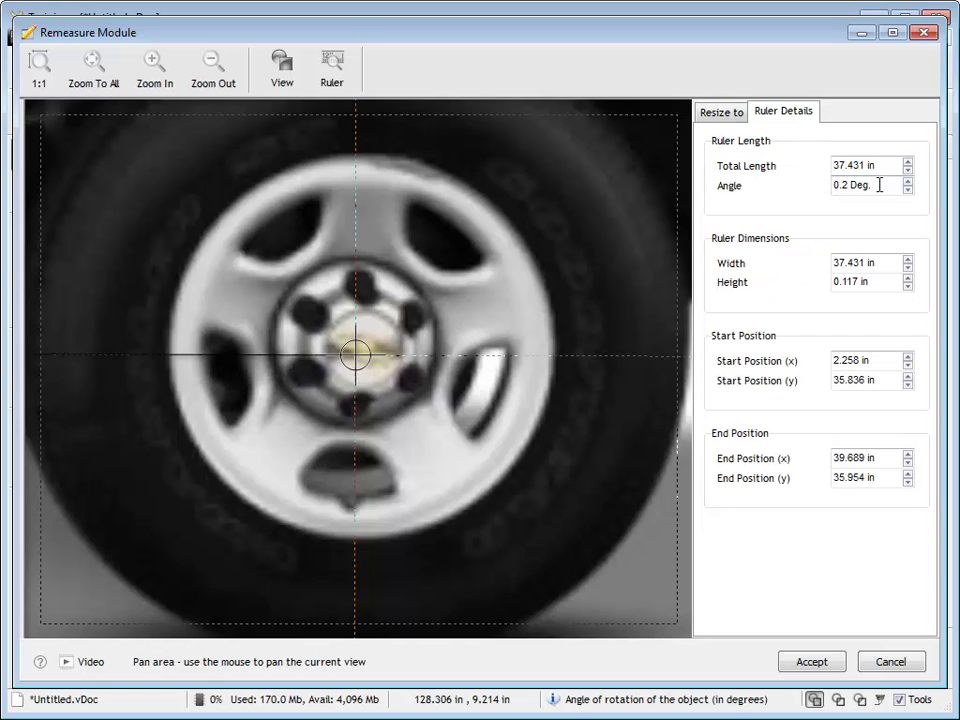
double_click(882, 188)
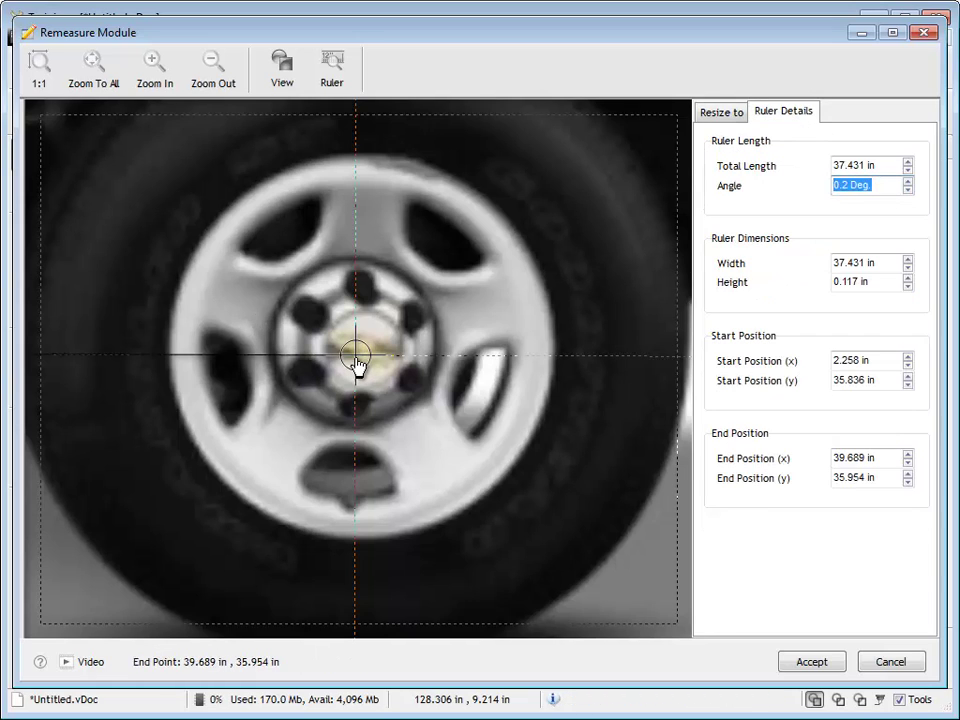
mouse_move(357, 363)
left_mouse_down()
mouse_move(365, 358)
mouse_move(357, 360)
left_mouse_up()
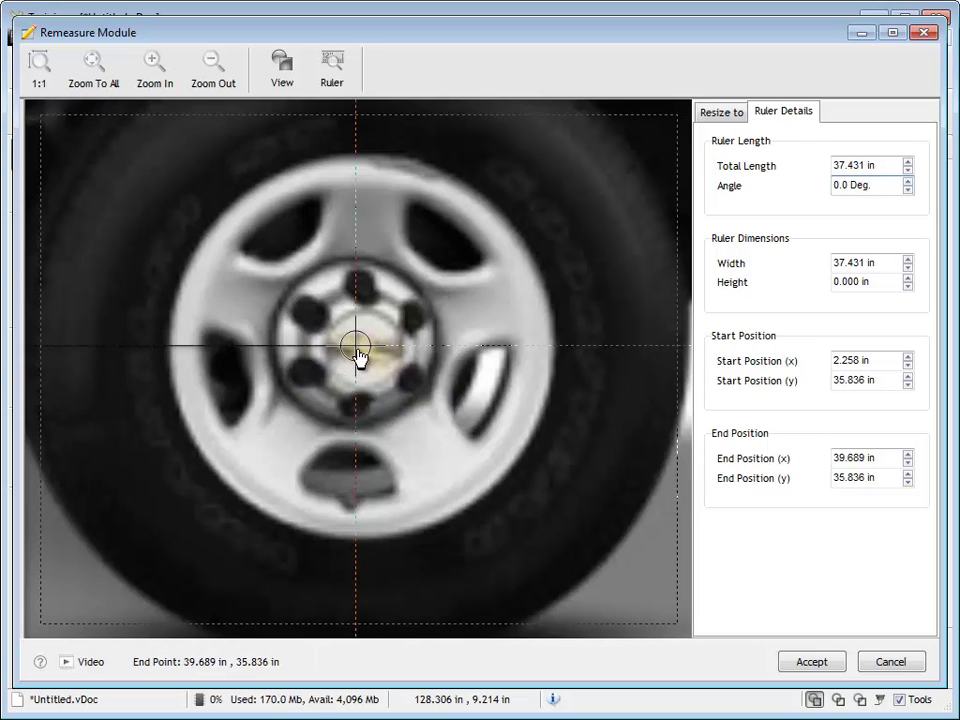
left_click(110, 82)
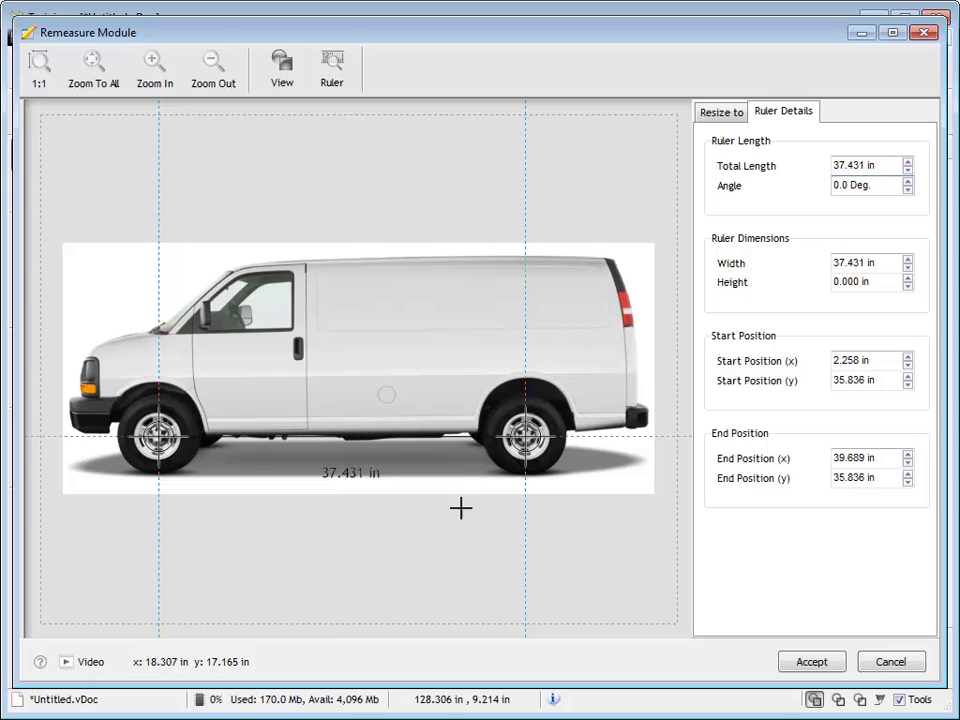
Zoom in to check the front hub placement, then view the whole van again.
left_click_drag(26, 326, 216, 266)
left_click(155, 66)
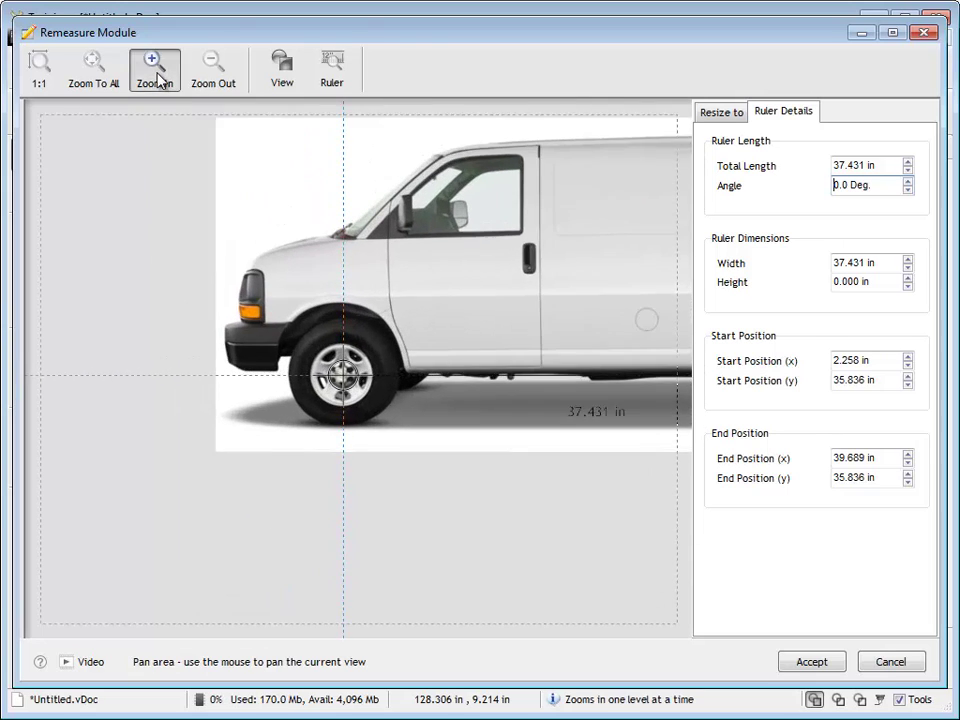
left_click(155, 80)
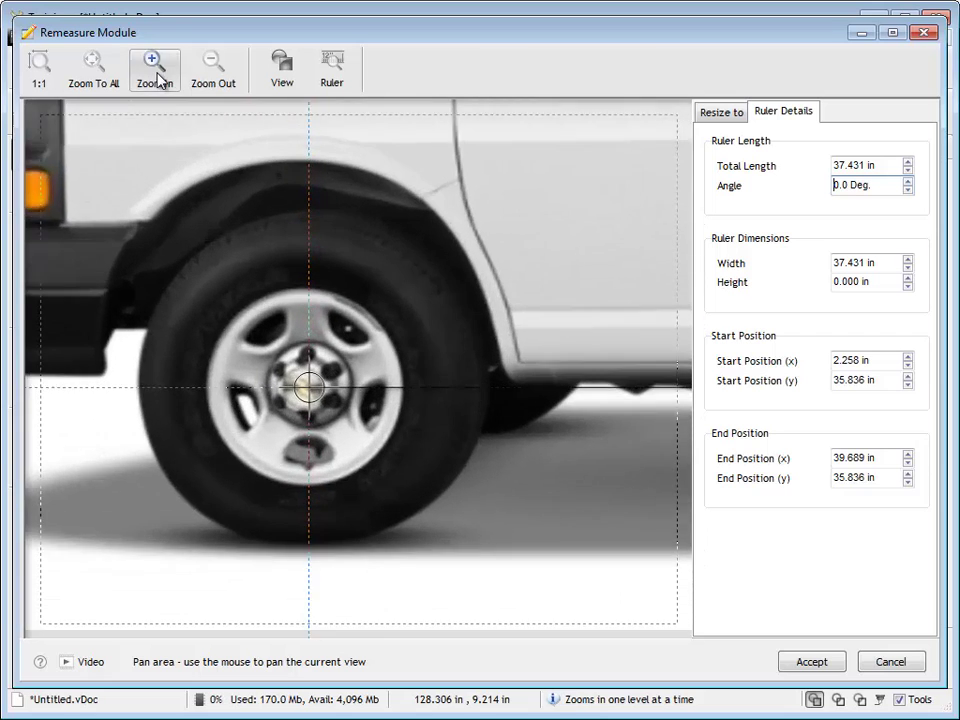
left_click(156, 78)
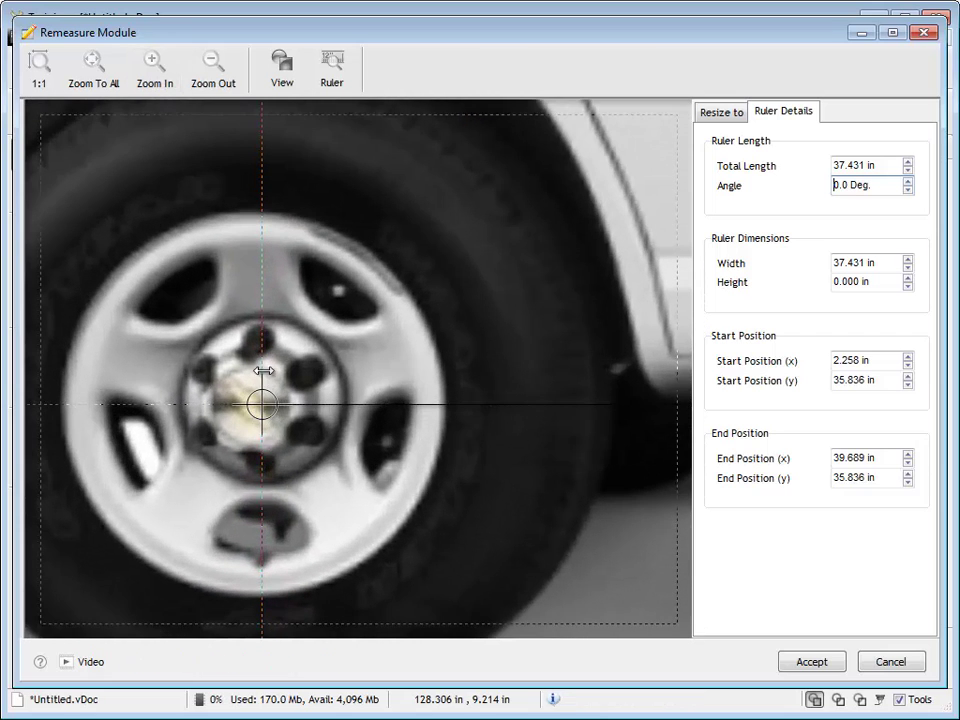
left_click(113, 87)
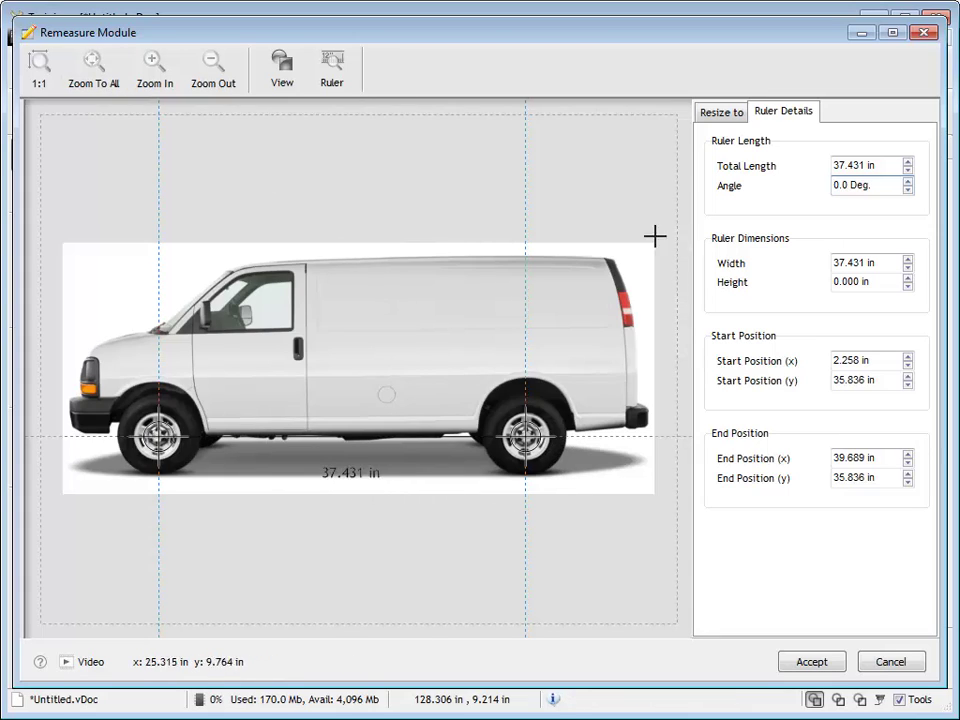
Set Resize to Length to 135 in, giving a 360.66% scale.
left_click(712, 114)
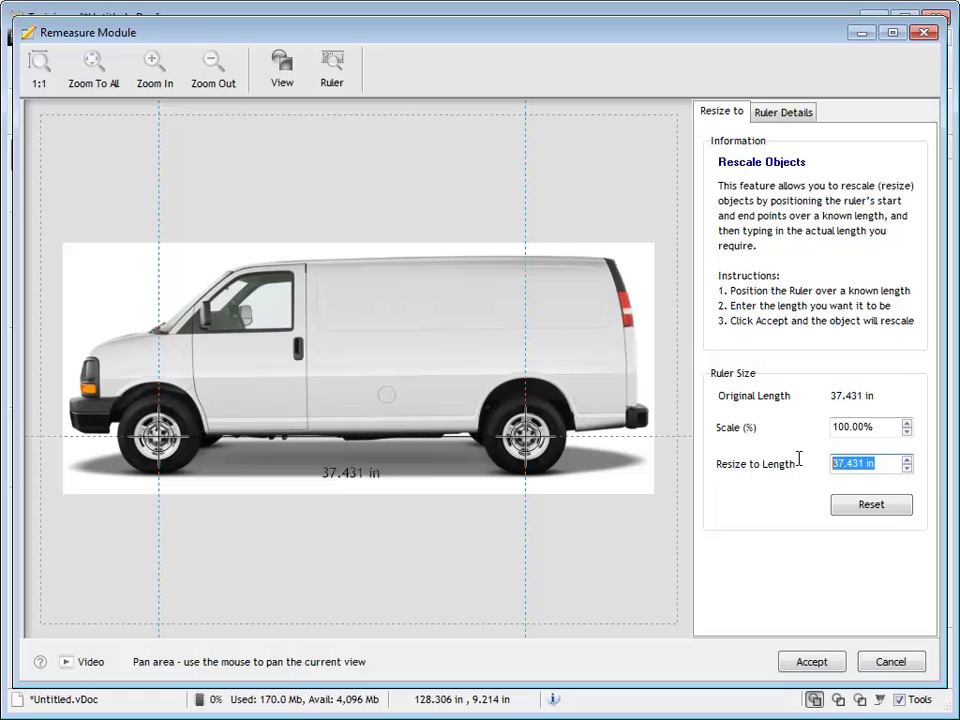
type("135")
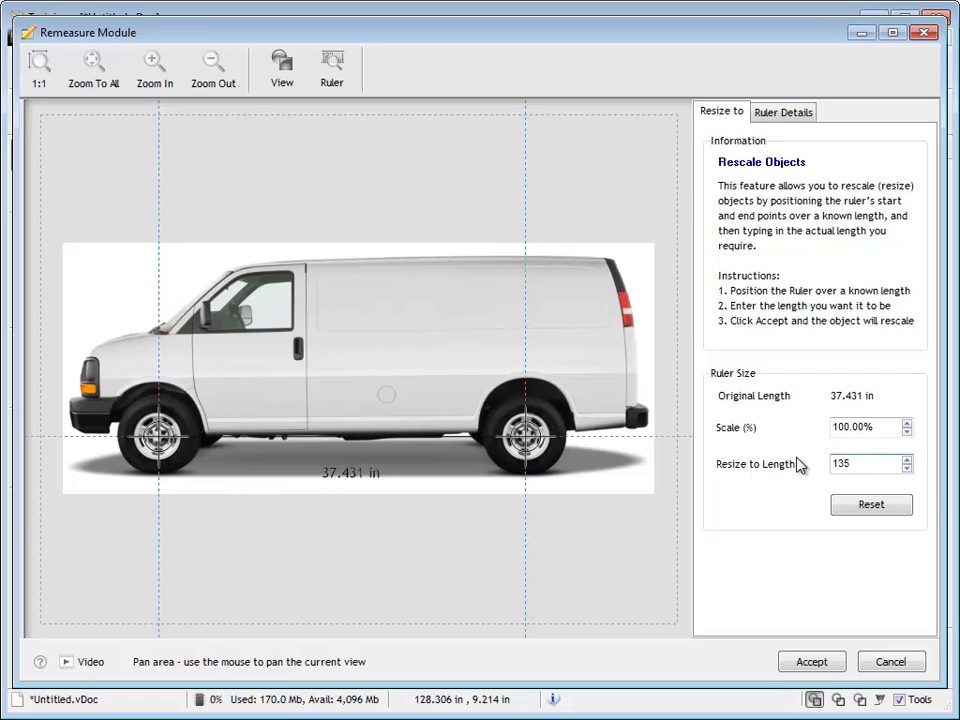
key("Return")
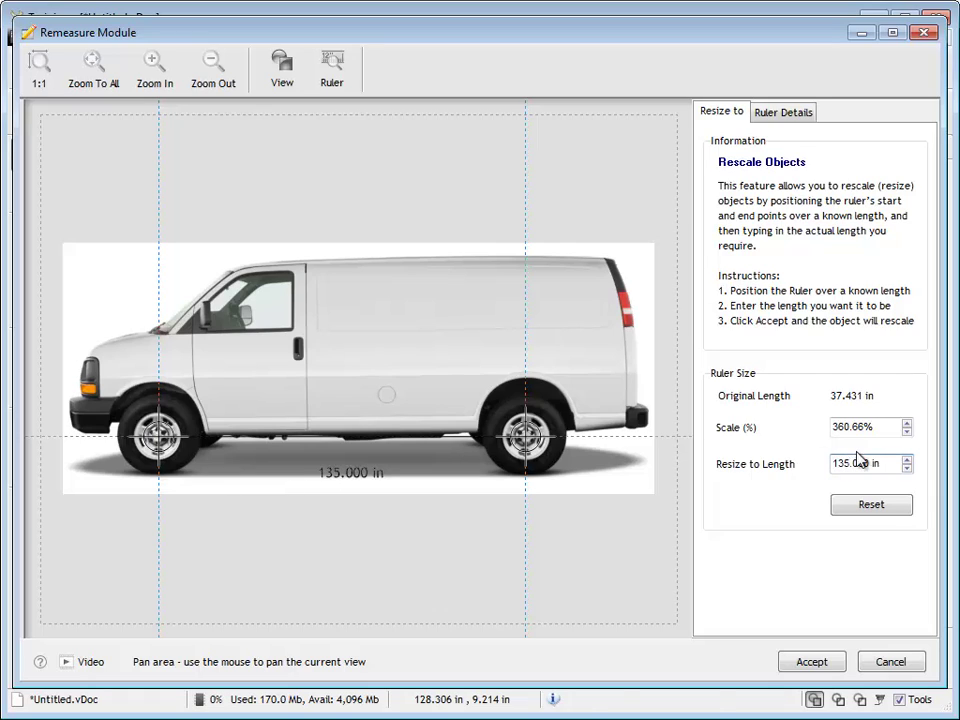
left_click_drag(889, 426, 789, 436)
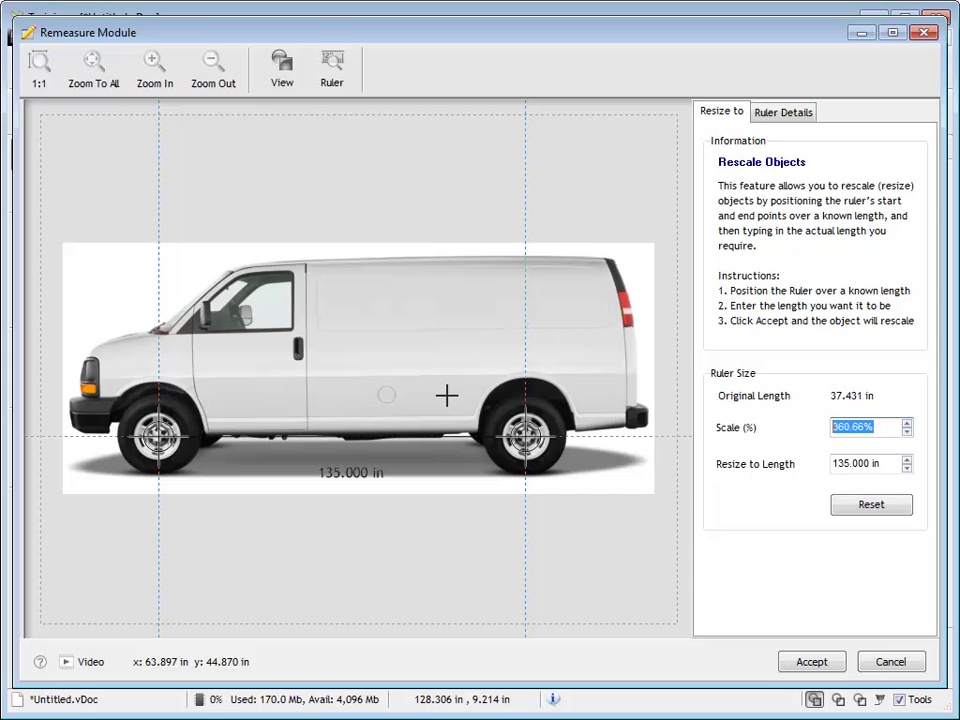
Accept the 360.66% rescale and confirm the van is now 217.674 × 92.495 in.
left_click(811, 662)
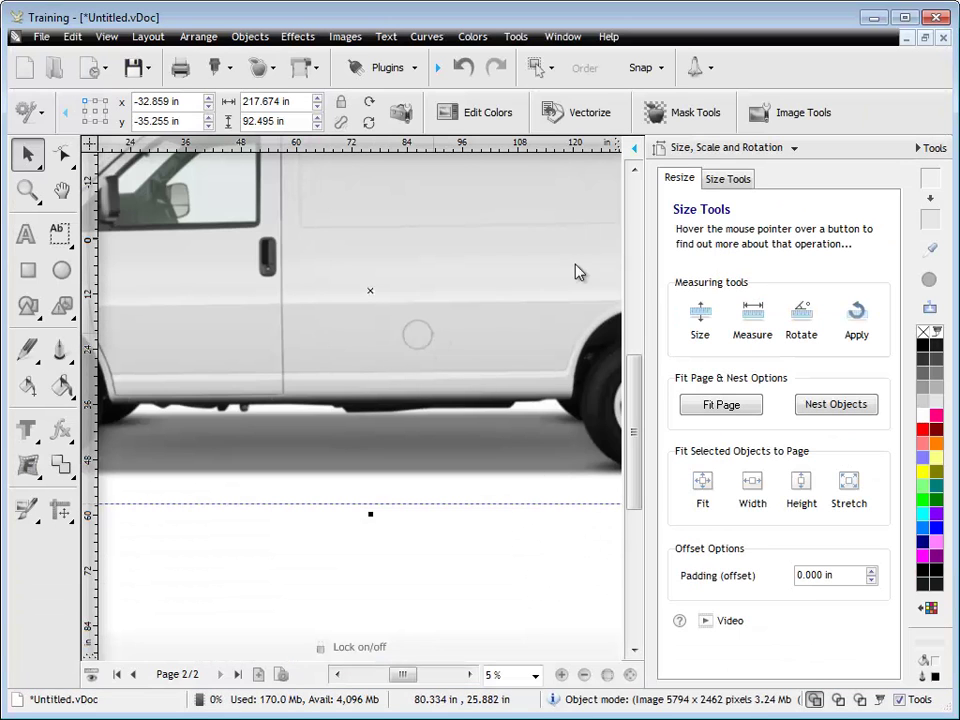
left_click(935, 149)
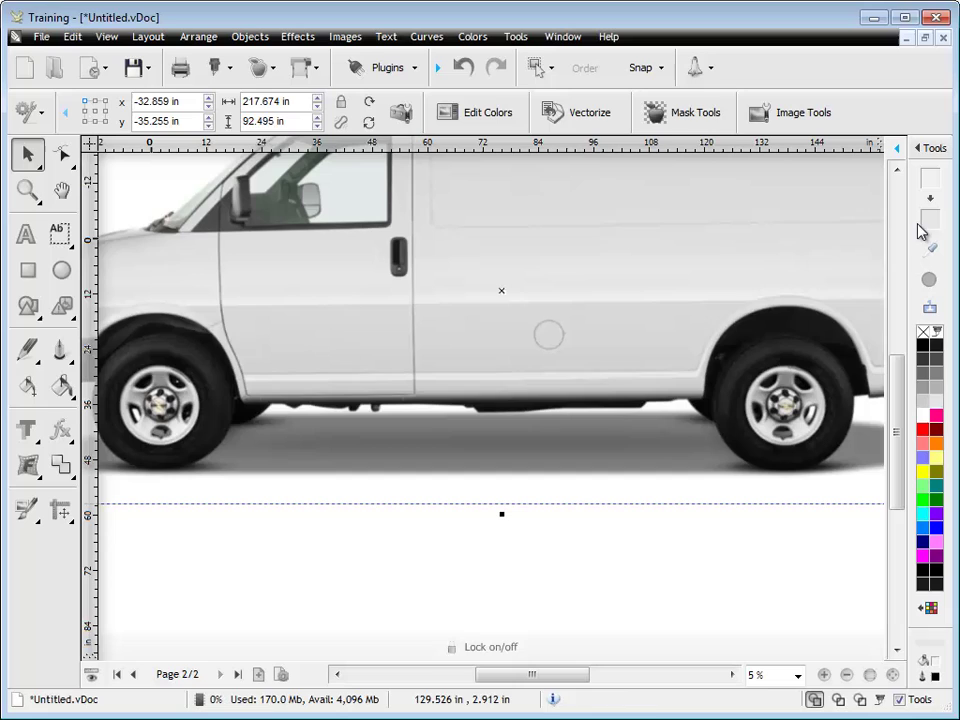
left_click(891, 677)
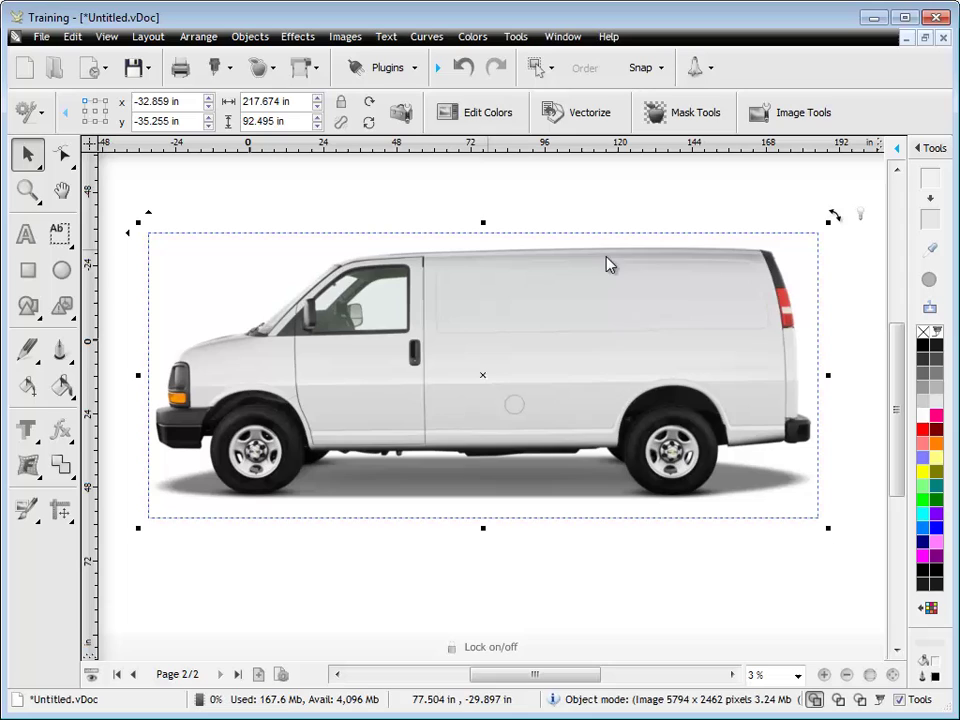
left_click(262, 101)
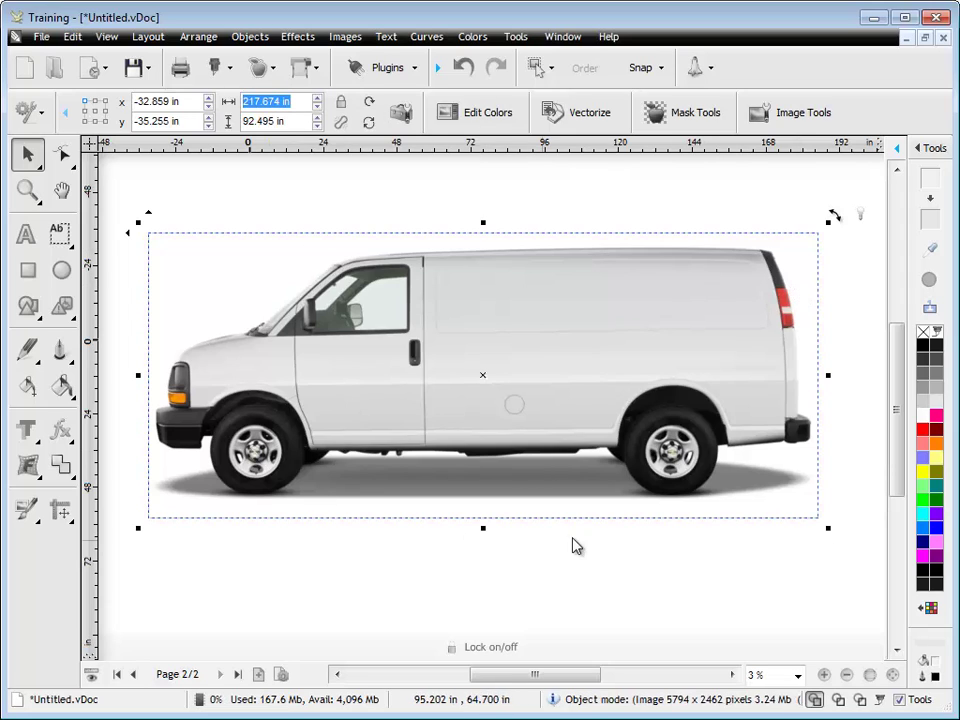
left_click(281, 575)
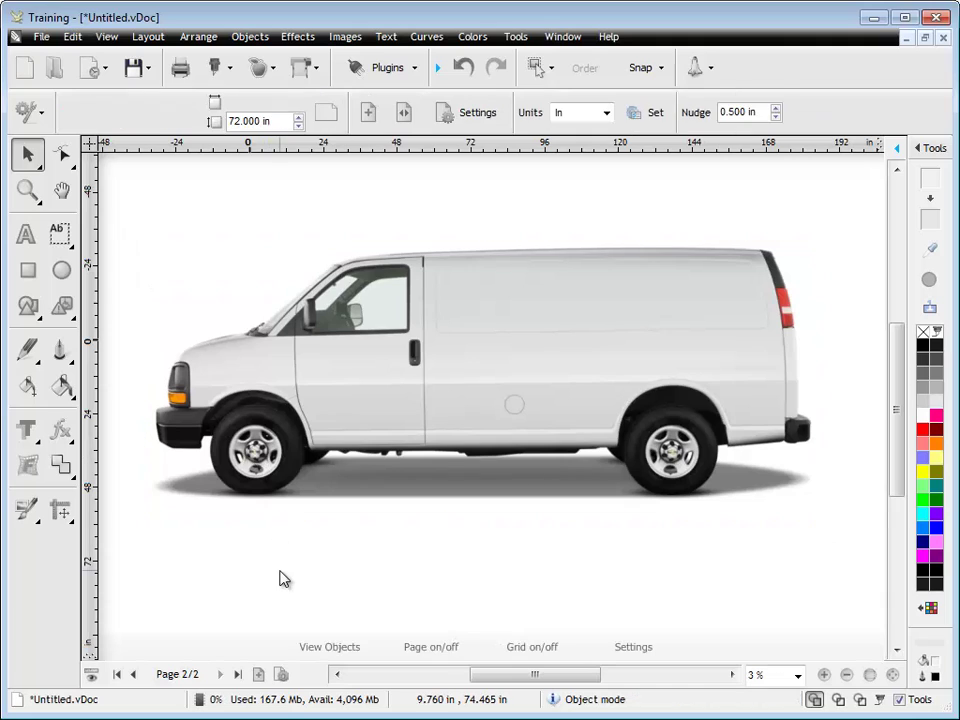
left_click(60, 510)
Draw a horizontal dimension from the front hub to the rear hub and set its width to 135 in.
mouse_move(141, 555)
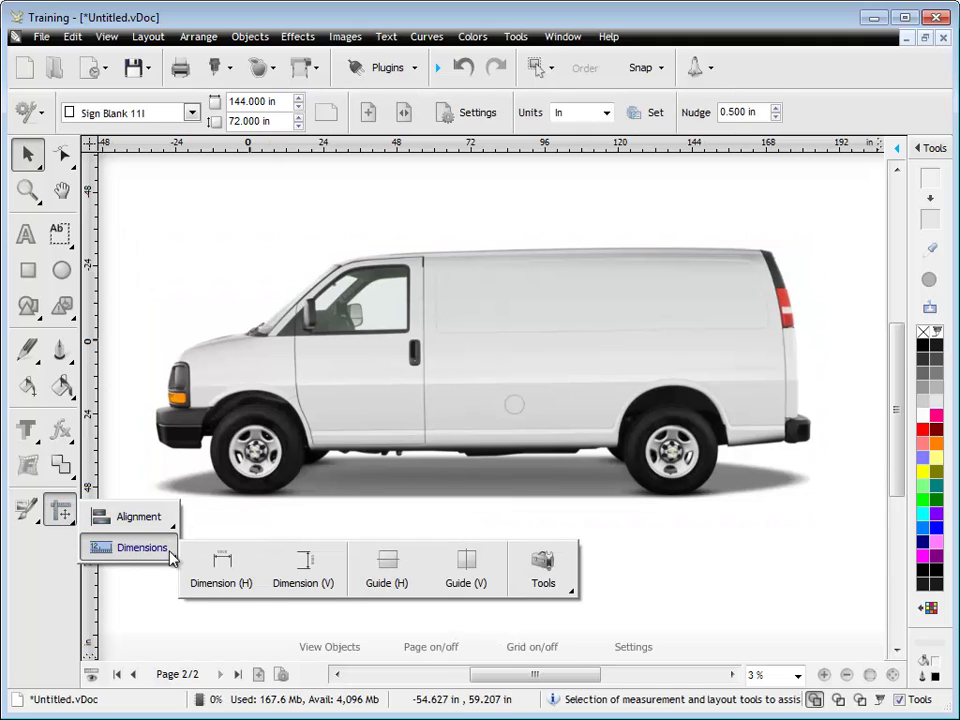
left_click(236, 583)
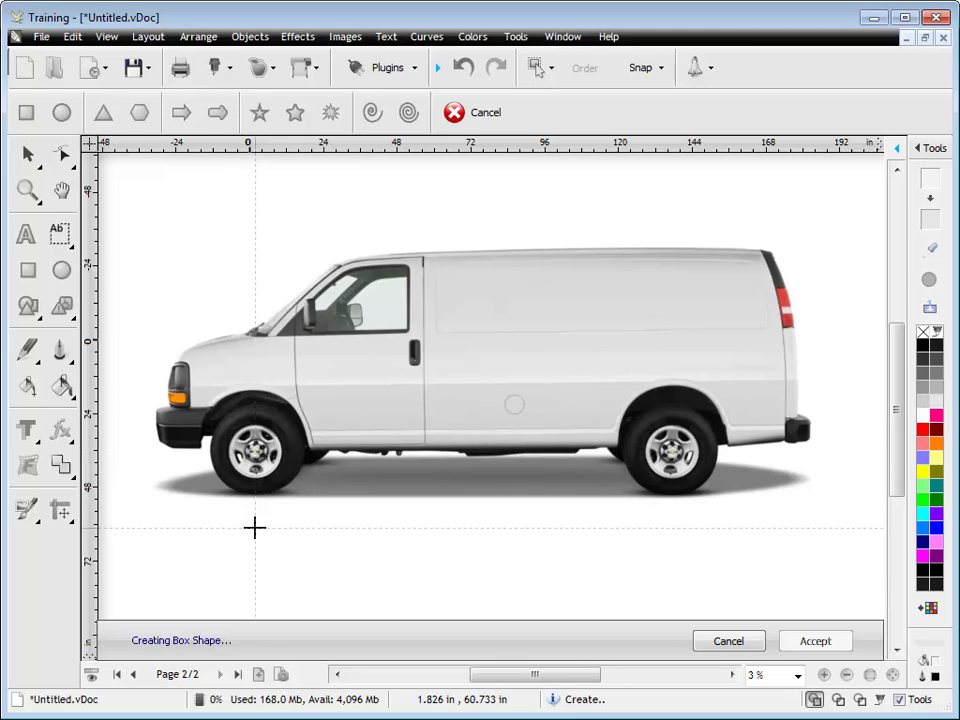
left_click_drag(254, 528, 673, 280)
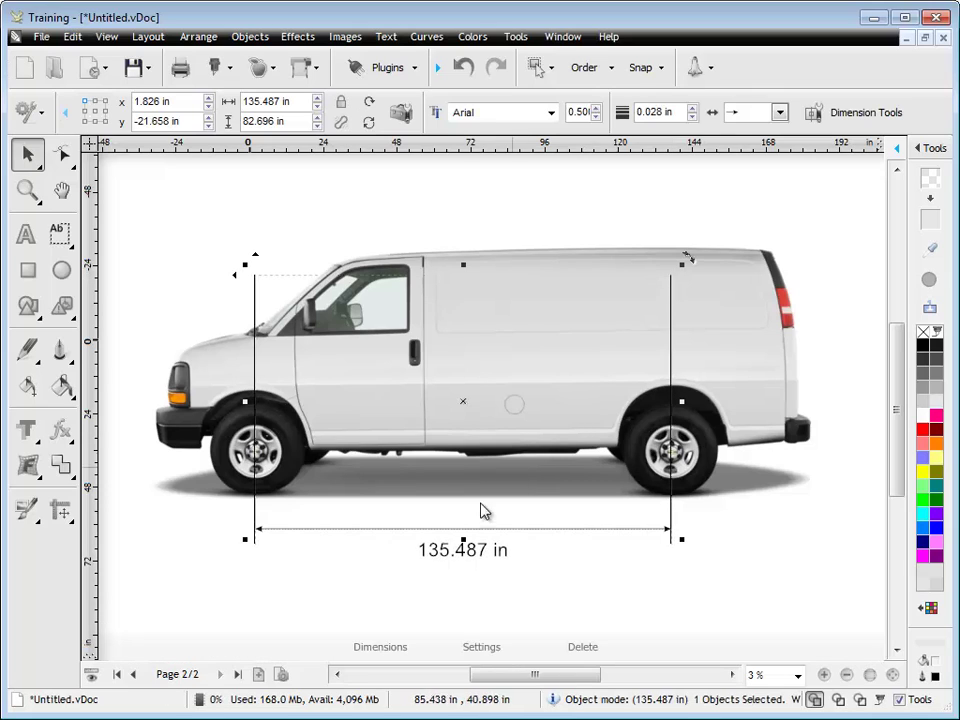
double_click(288, 104)
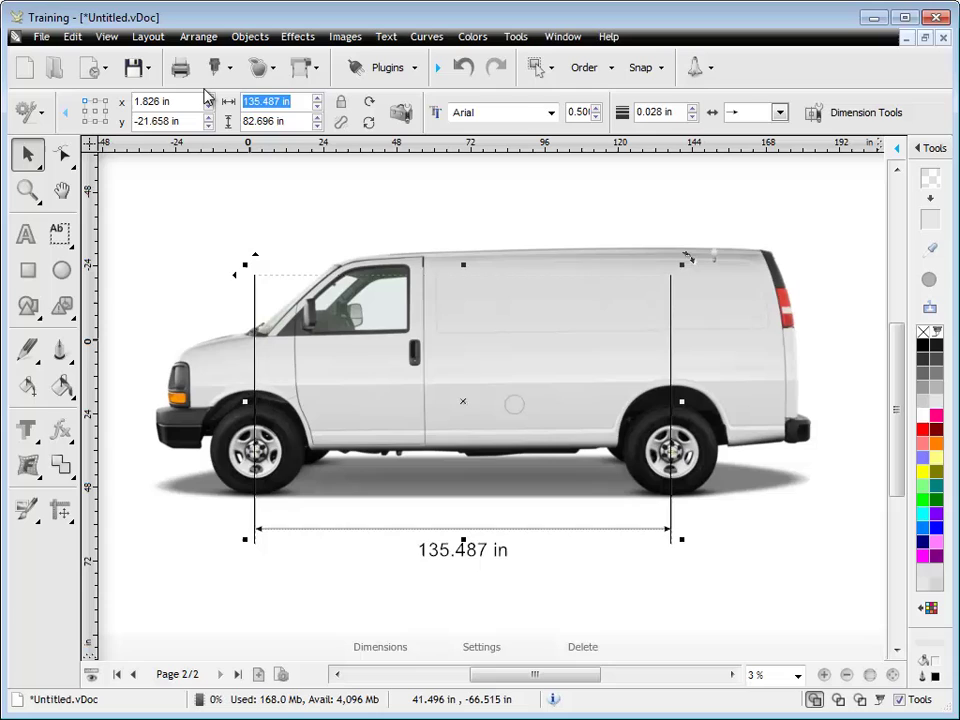
type("135")
key("Return")
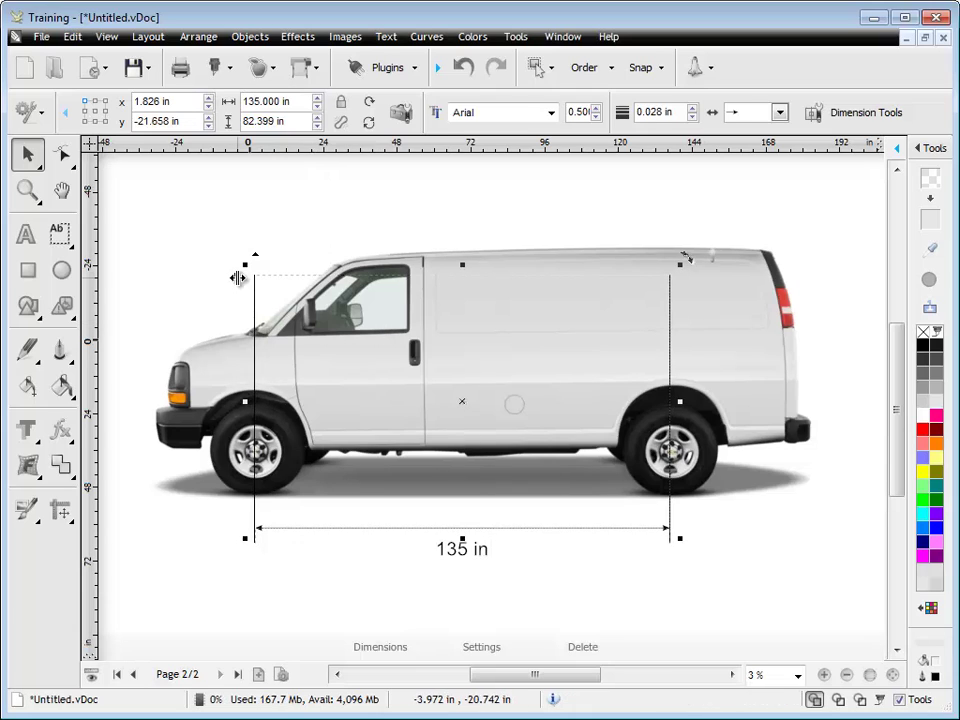
left_click_drag(240, 273, 240, 281)
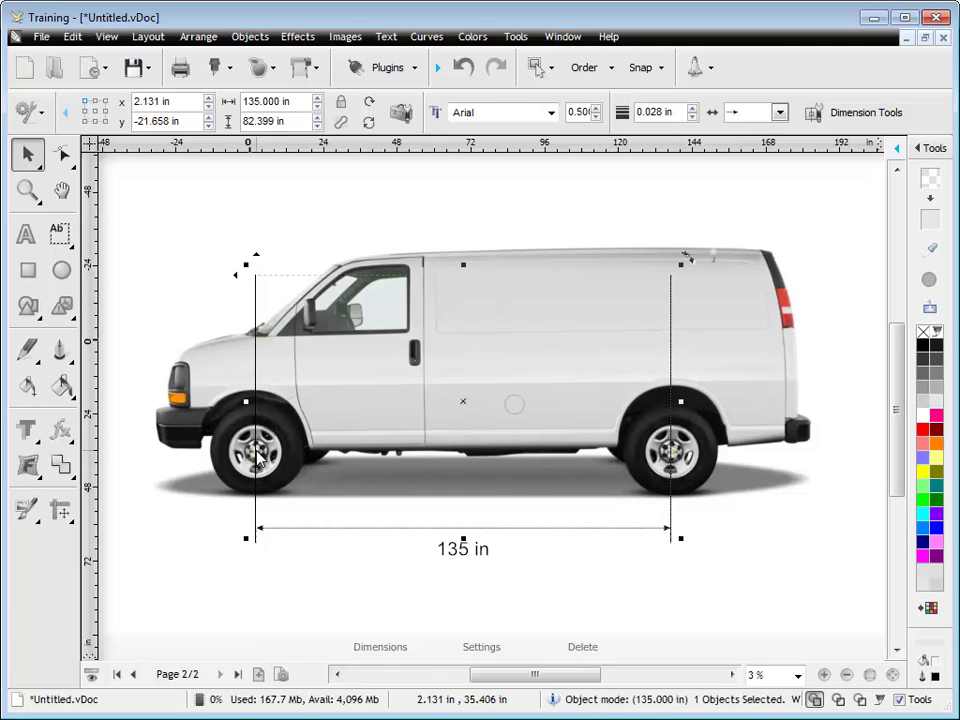
Zoom in on the wheel hubs to check the dimension ends, then zoom back out to the whole van.
left_click(26, 189)
left_click_drag(139, 364, 351, 560)
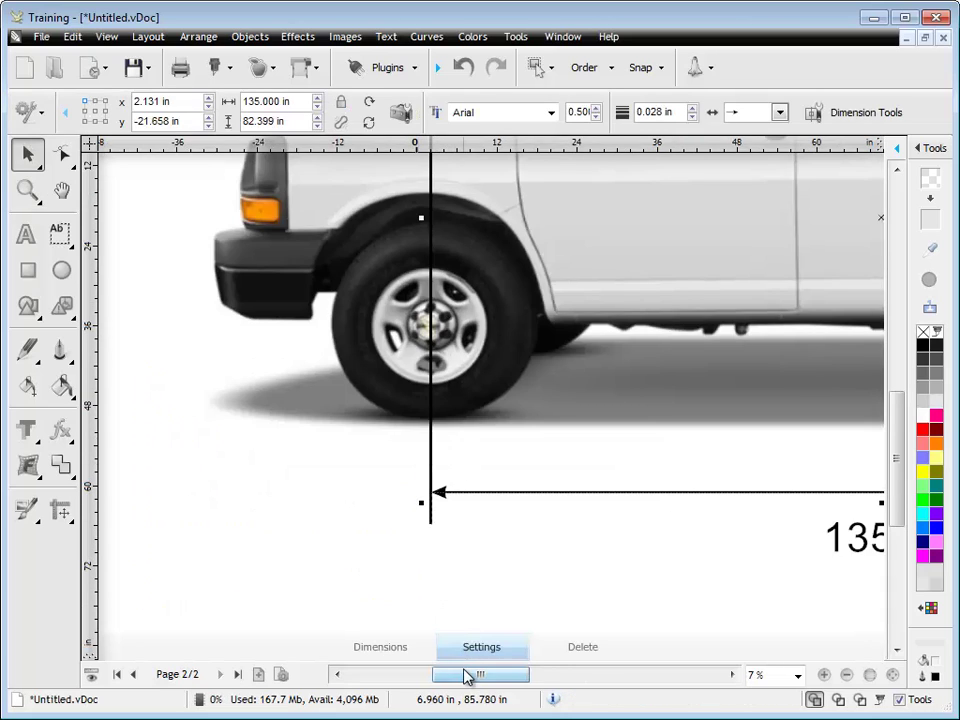
left_click_drag(467, 675, 578, 675)
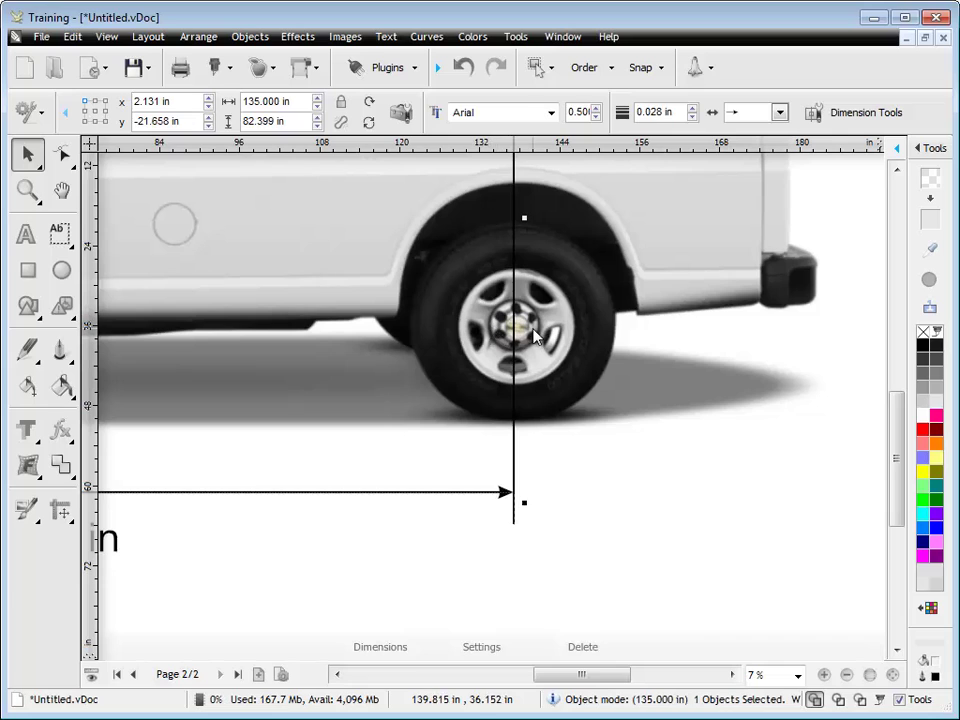
left_click(883, 671)
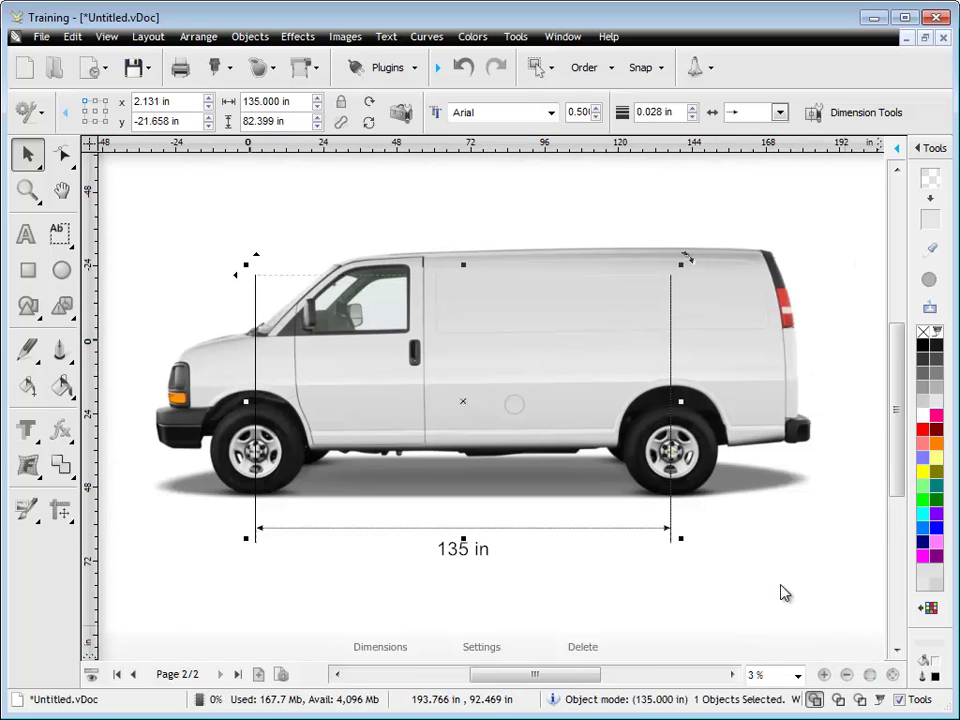
Move the dimension line above the van and shorten it to measure the 106.011 in cargo panel.
left_click(578, 557)
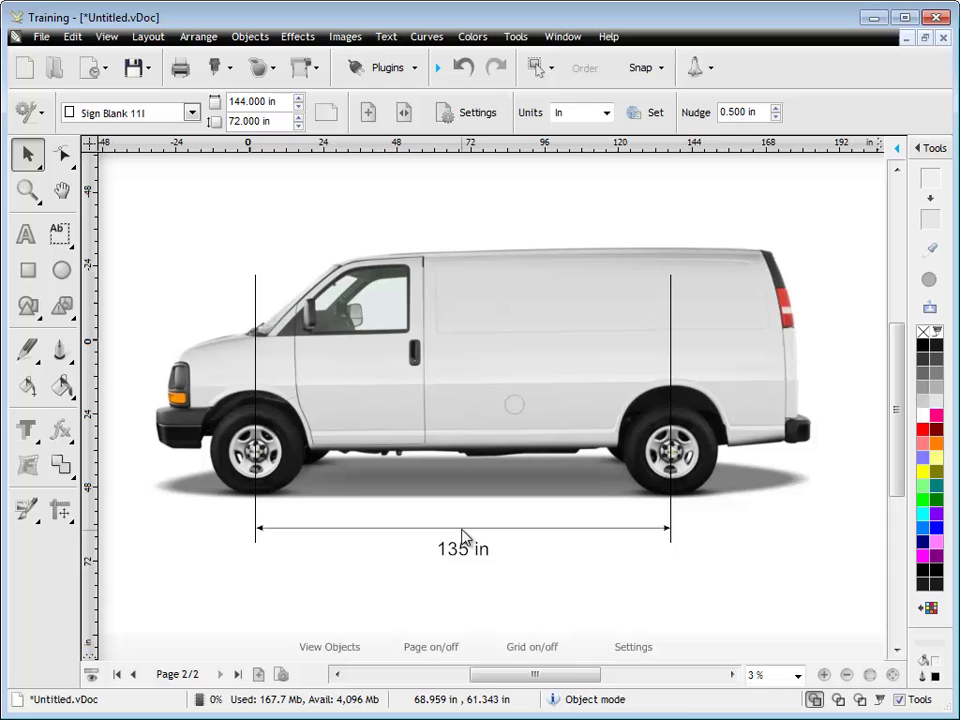
left_click(465, 538)
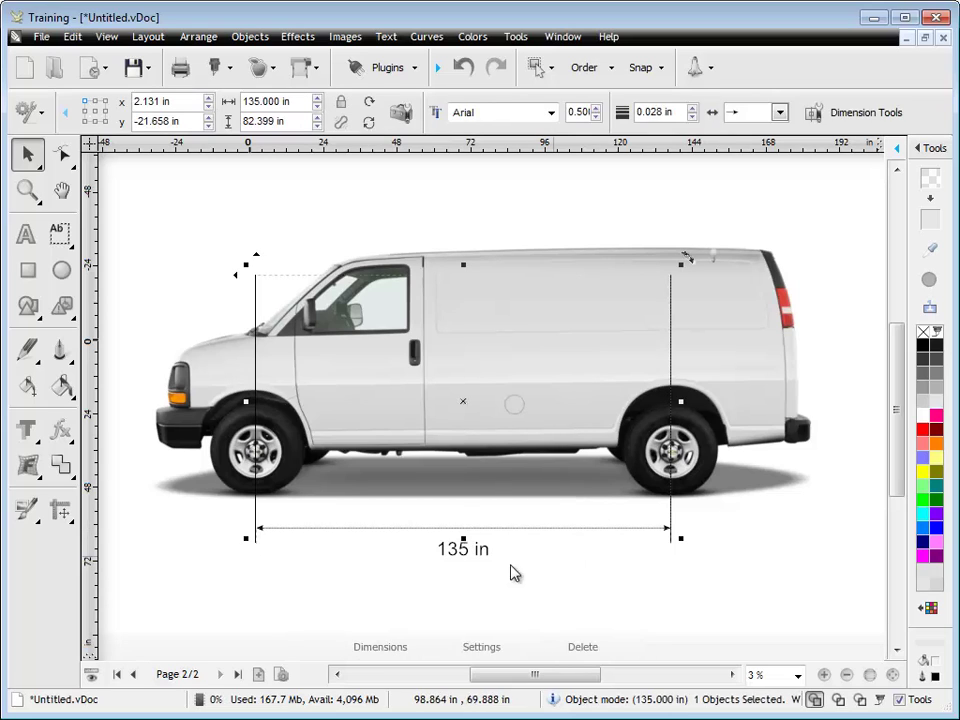
left_click_drag(465, 557, 555, 292)
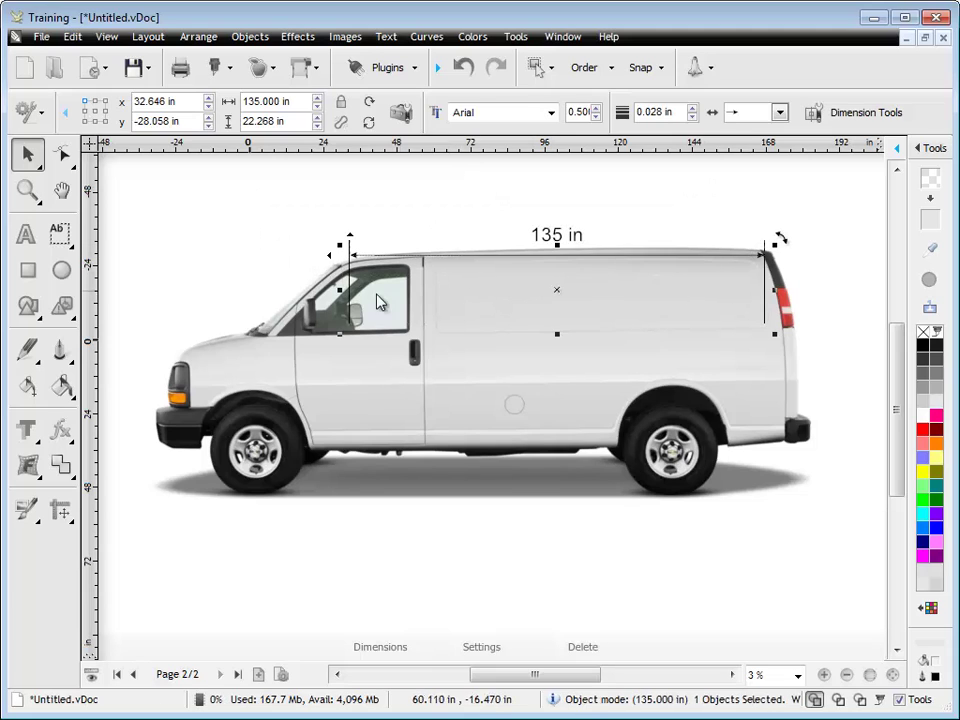
left_click_drag(340, 290, 429, 313)
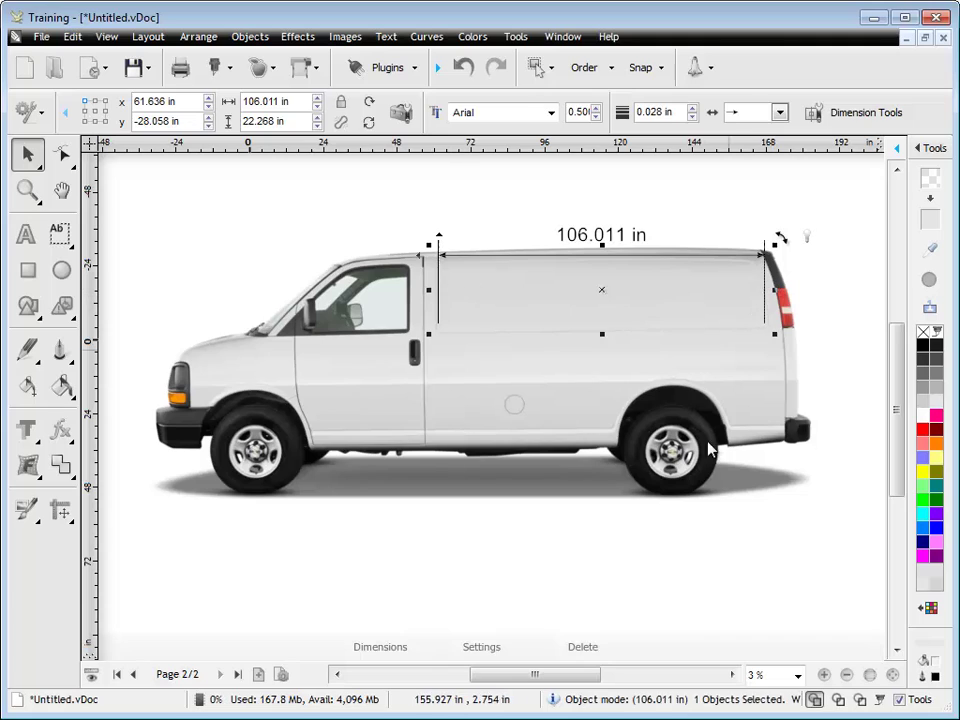
Delete the 106.011 in dimension line.
left_click(696, 549)
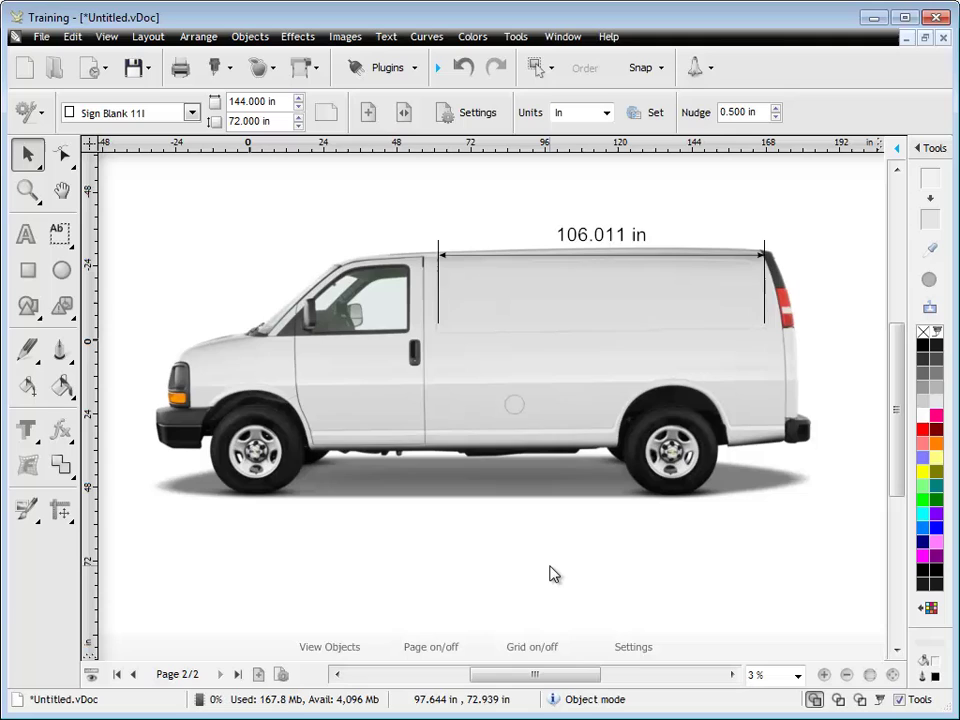
left_click(599, 259)
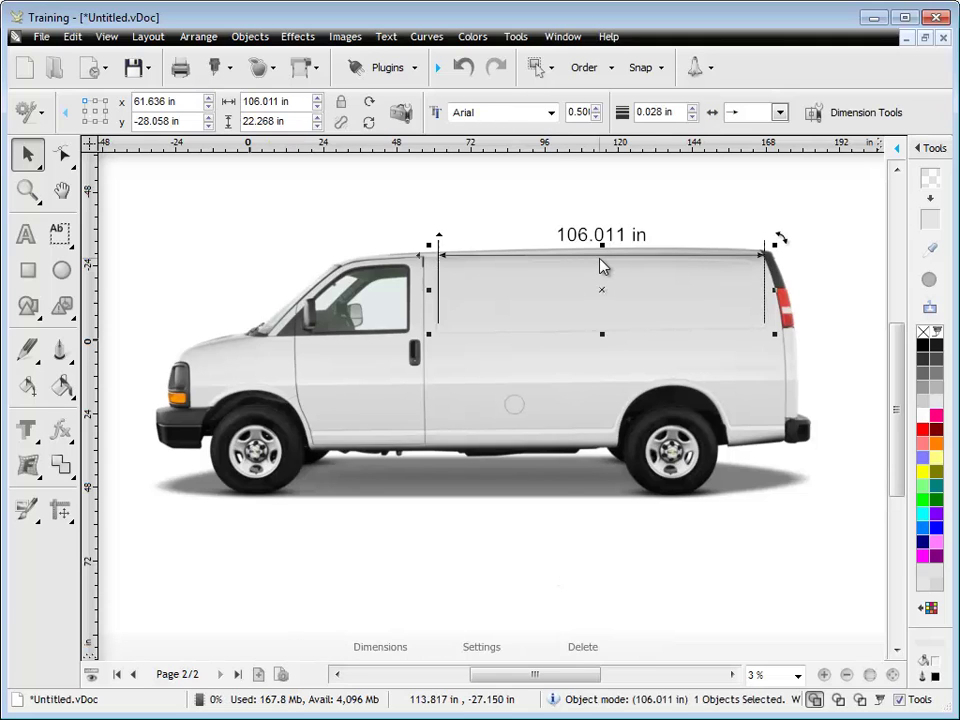
key("Delete")
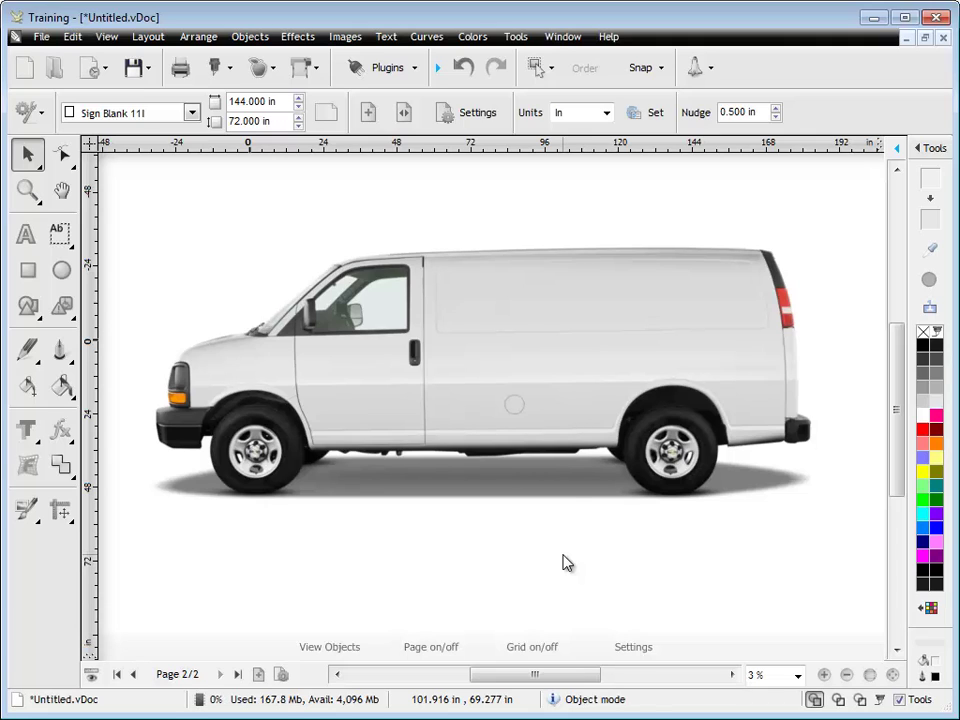
Show the Size, Scale and Rotation tools for the 217.674 × 92.495 in van, then zoom out to the whole page.
left_click(572, 435)
left_click(933, 150)
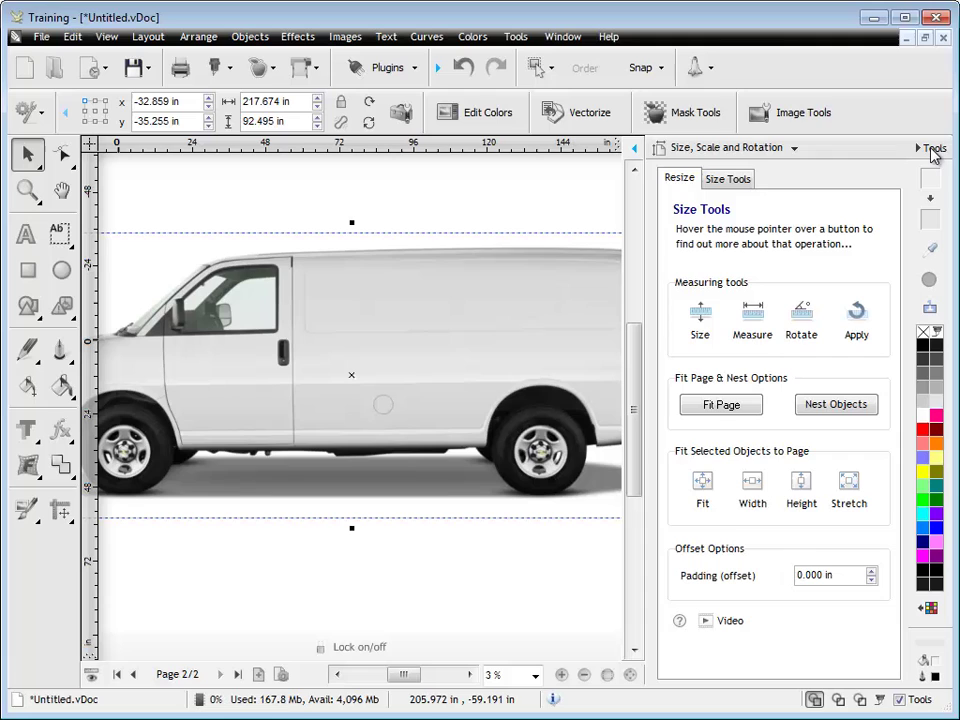
left_click(758, 148)
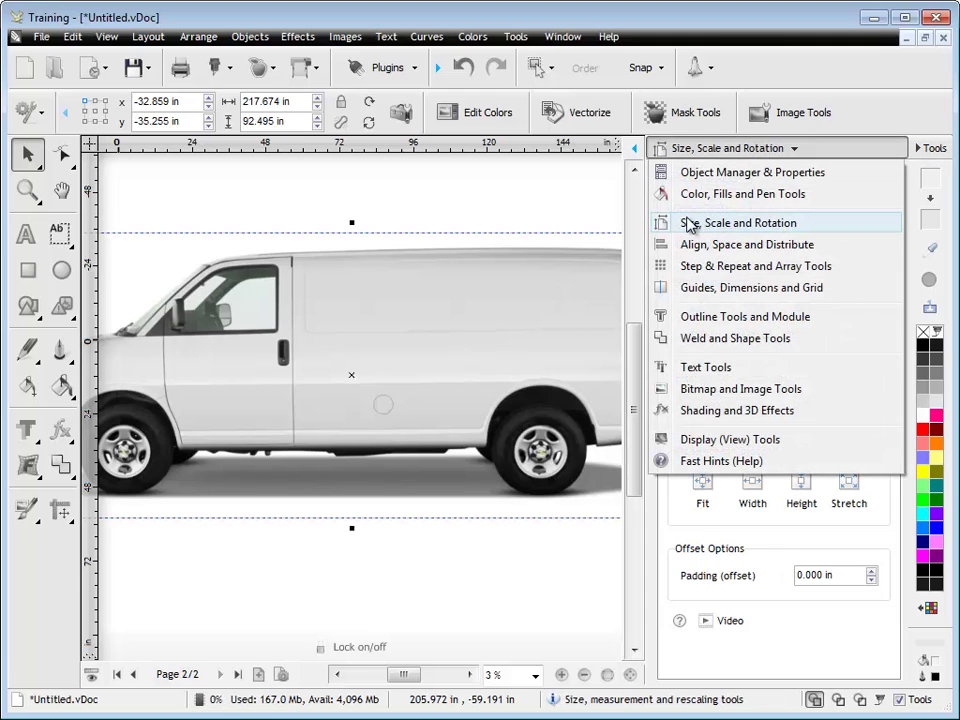
left_click(758, 148)
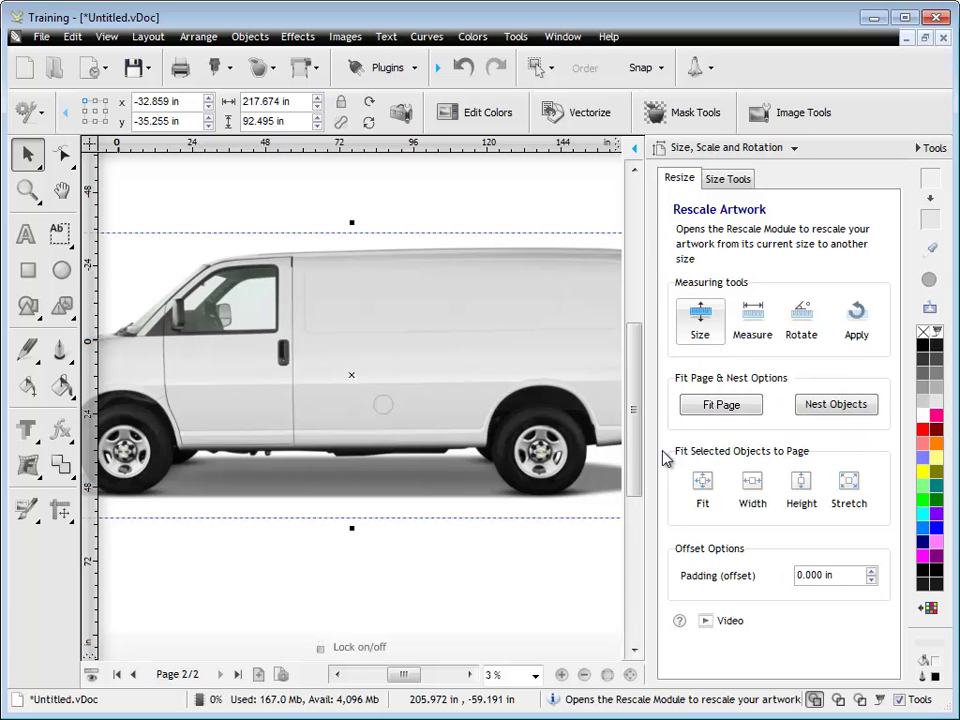
left_click(493, 596)
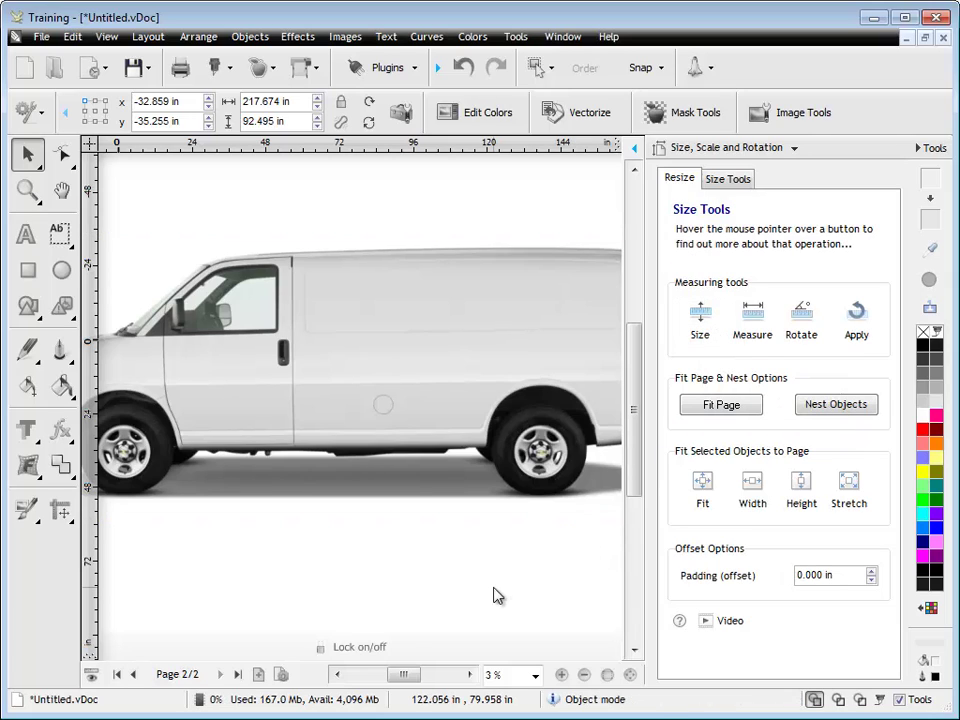
left_click(607, 674)
Move the first van down and import chev van.png, placing it near the page's top-left.
left_click(452, 420)
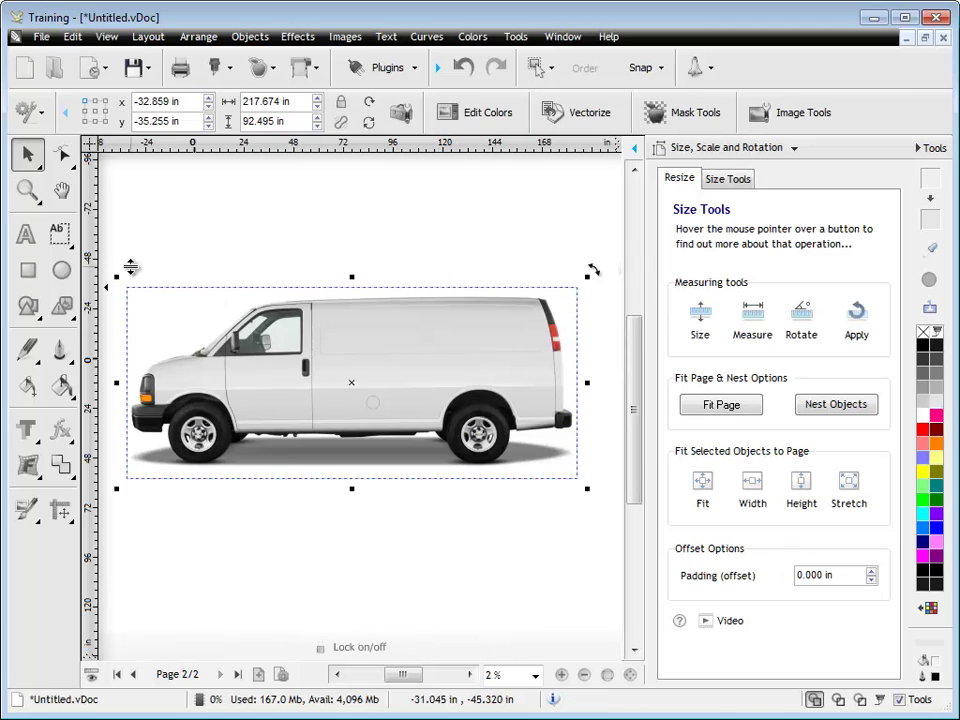
left_click_drag(124, 266, 126, 402)
left_click(345, 36)
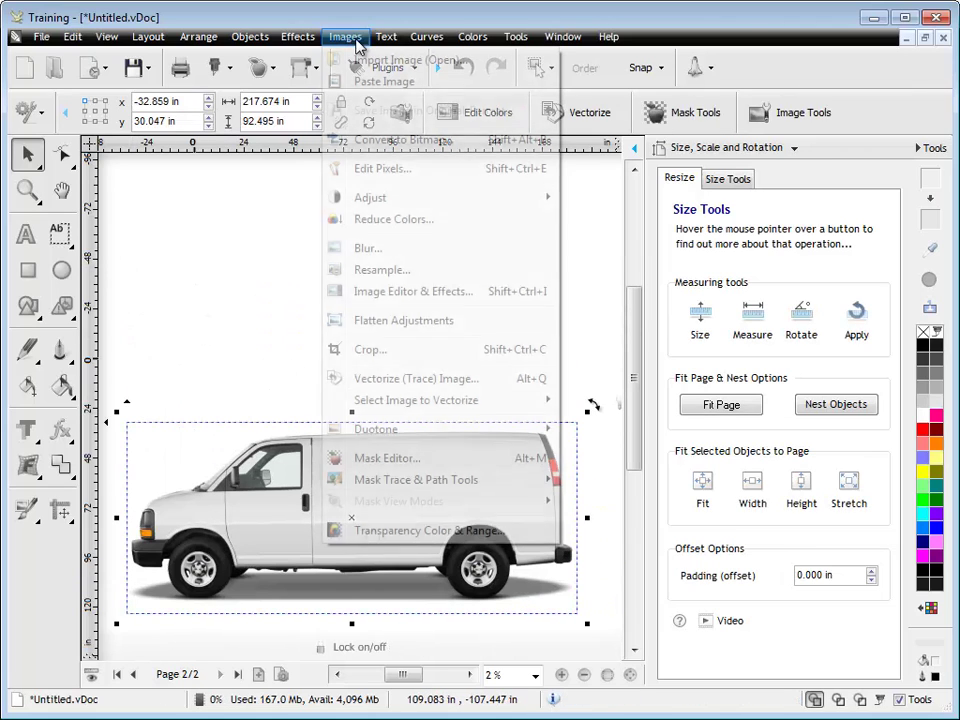
left_click(362, 60)
left_click(476, 208)
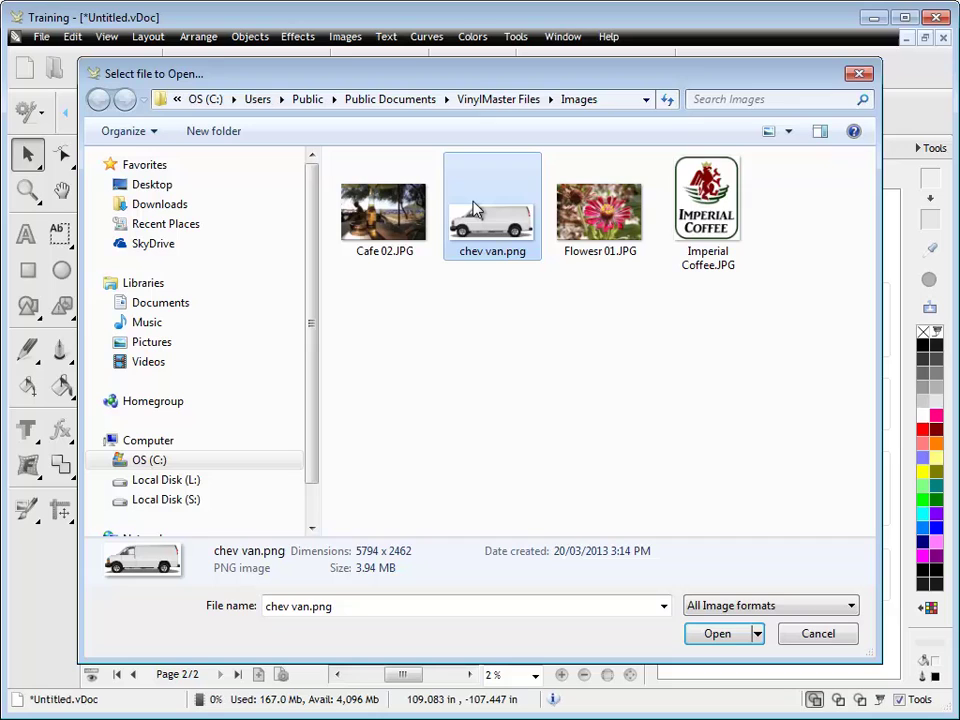
left_click(724, 632)
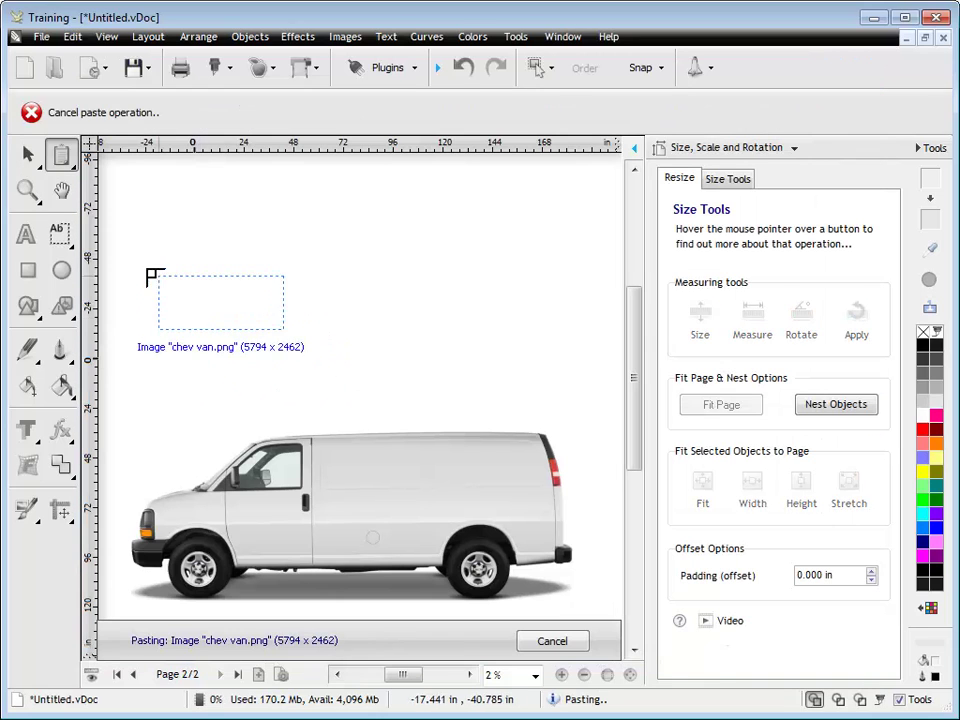
left_click(152, 268)
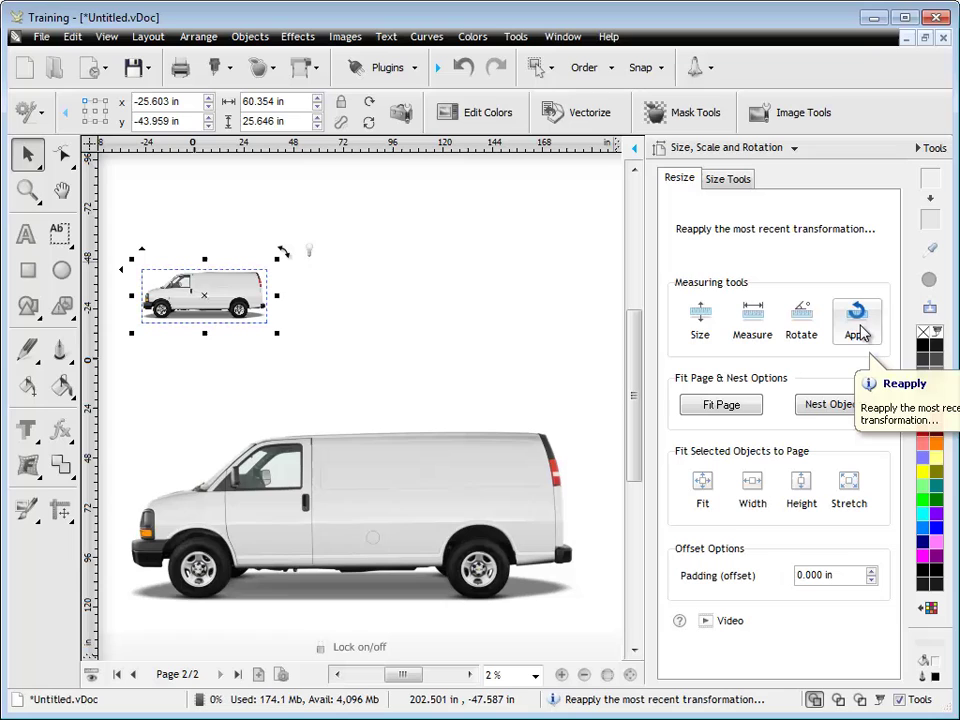
Reapply the last rescale to the new van, line it up above the first, and compare both sizes.
left_click(860, 333)
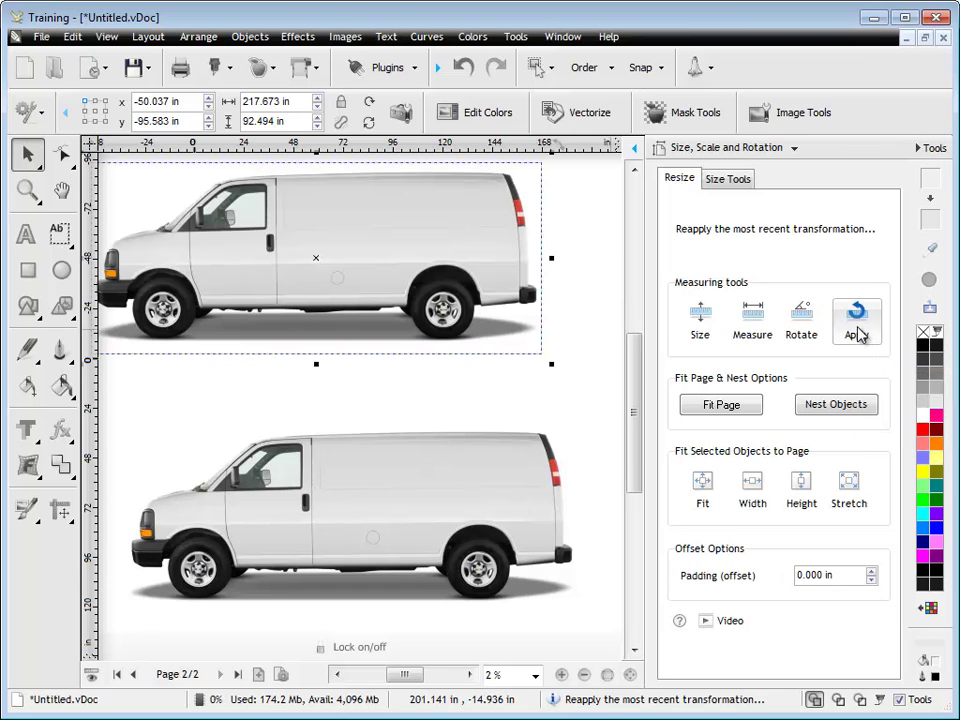
left_click_drag(313, 255, 343, 314)
left_click(396, 480)
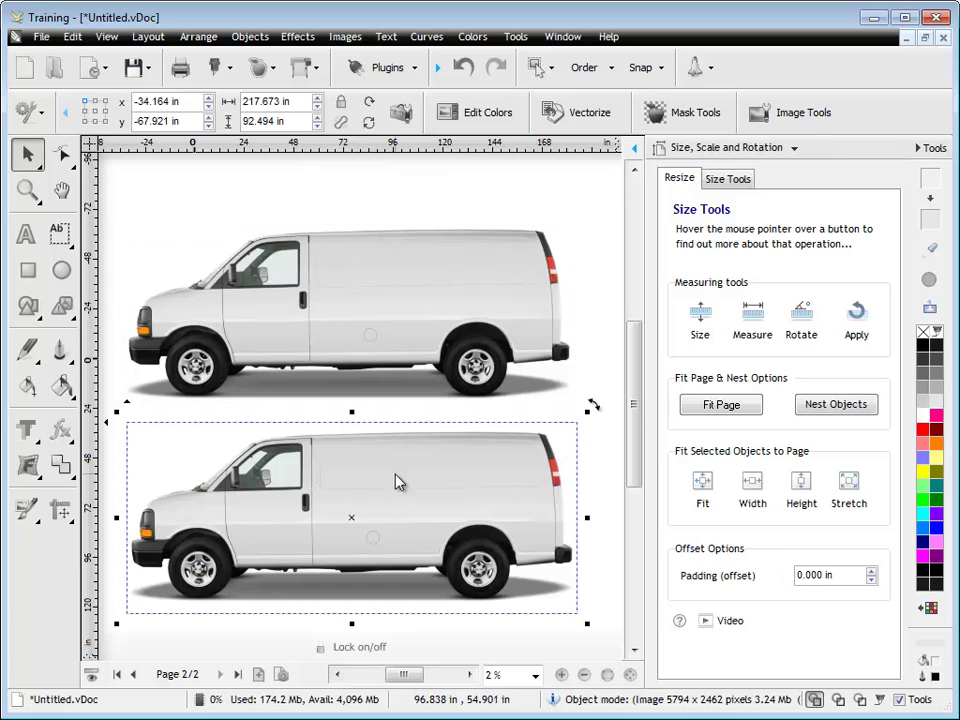
left_click(422, 350)
left_click(428, 476)
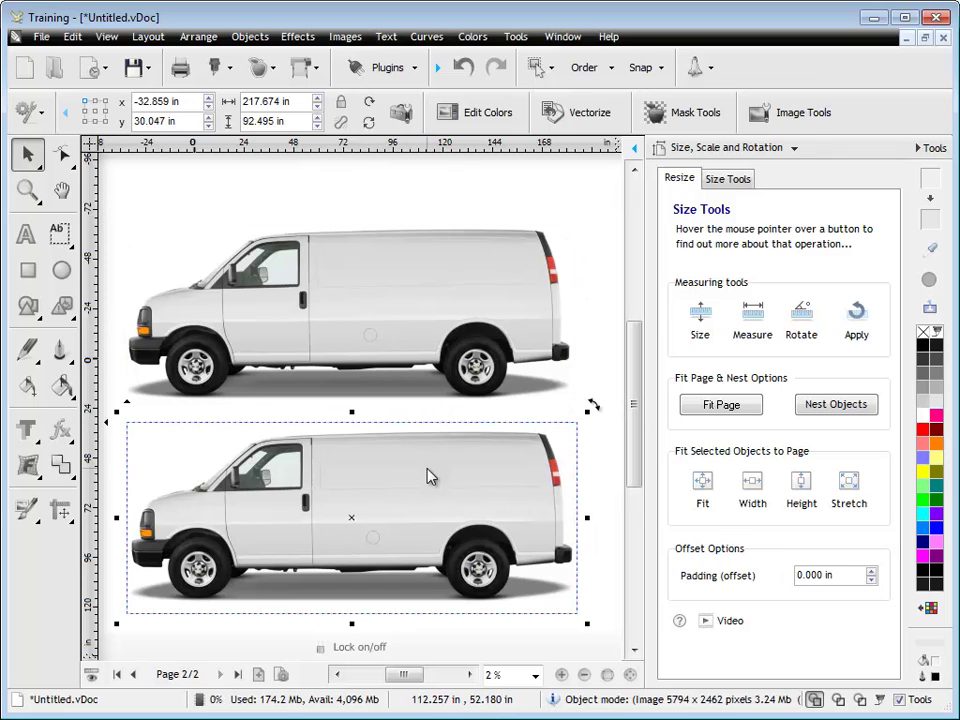